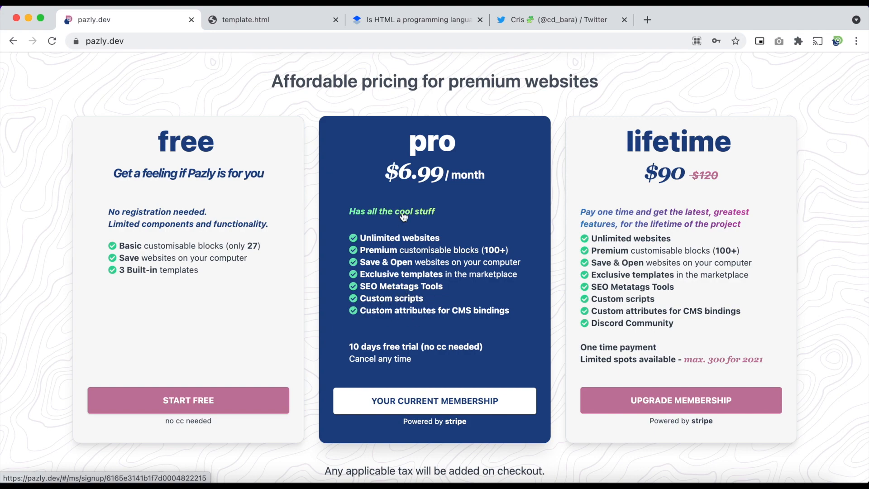
Open the Pro version of the website builder from the Pazly home page.
{"action": "scroll", "coordinate": [385, 271], "scroll_direction": "up", "scroll_amount": 20}
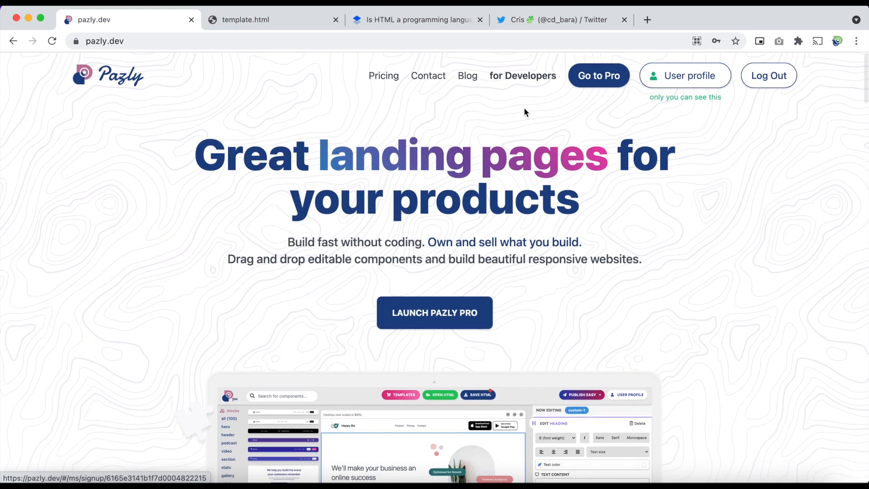
{"action": "left_click", "coordinate": [603, 78]}
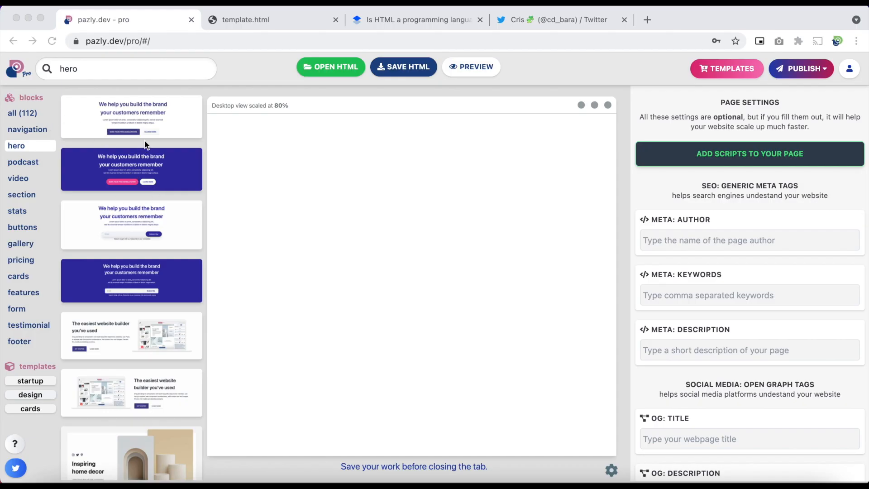
Examine the finished e-book landing page in template.html, from the hero through the content section to the author section.
{"action": "left_click", "coordinate": [260, 20]}
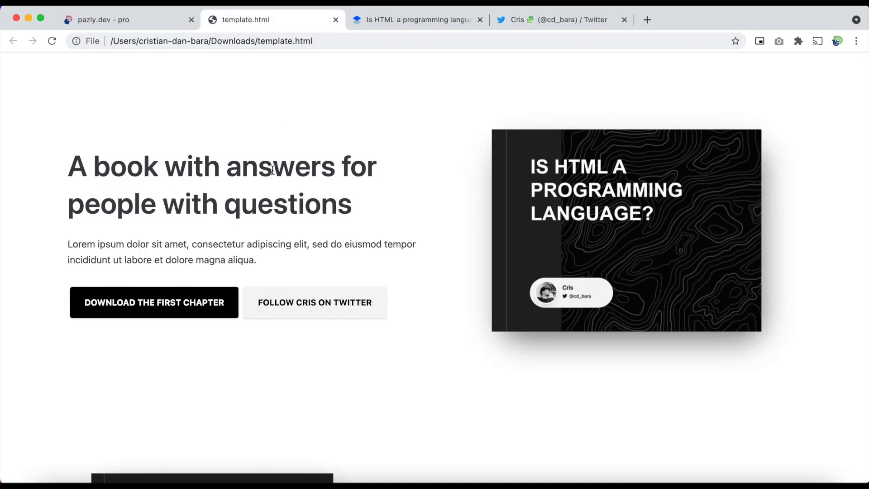
{"action": "scroll", "coordinate": [273, 170], "scroll_direction": "down", "scroll_amount": 10}
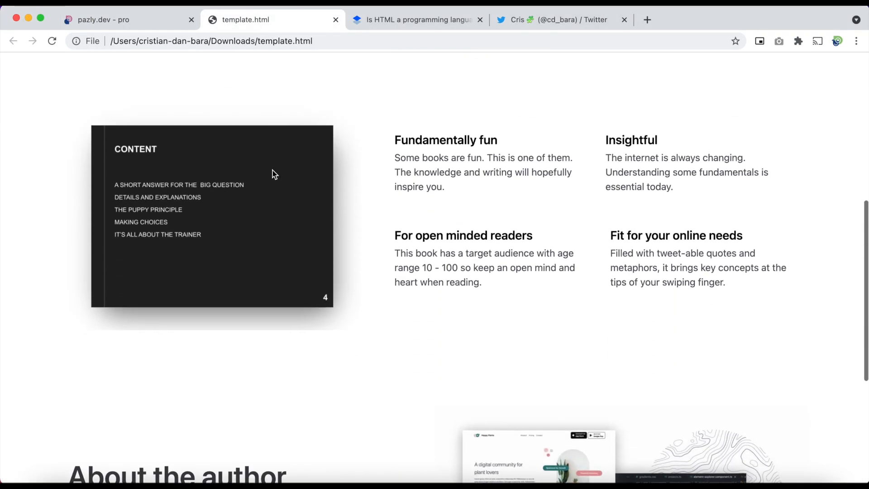
{"action": "scroll", "coordinate": [272, 170], "scroll_direction": "up", "scroll_amount": 10}
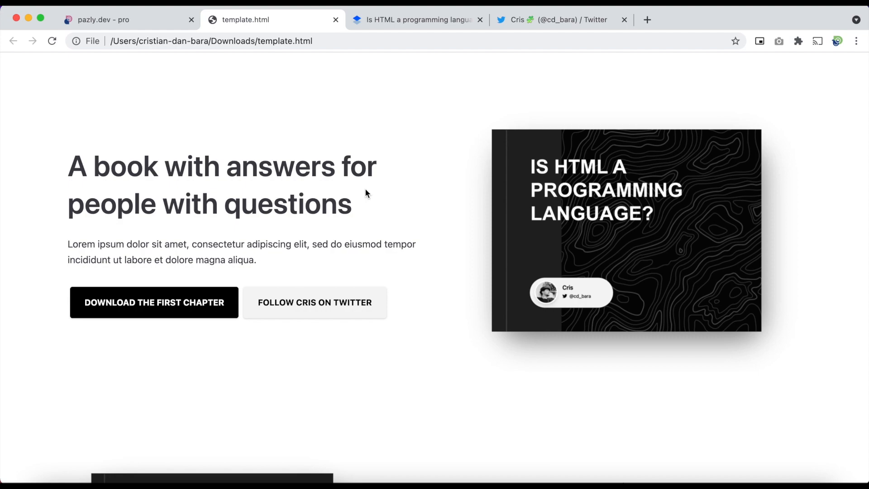
{"action": "scroll", "coordinate": [365, 192], "scroll_direction": "down", "scroll_amount": 3}
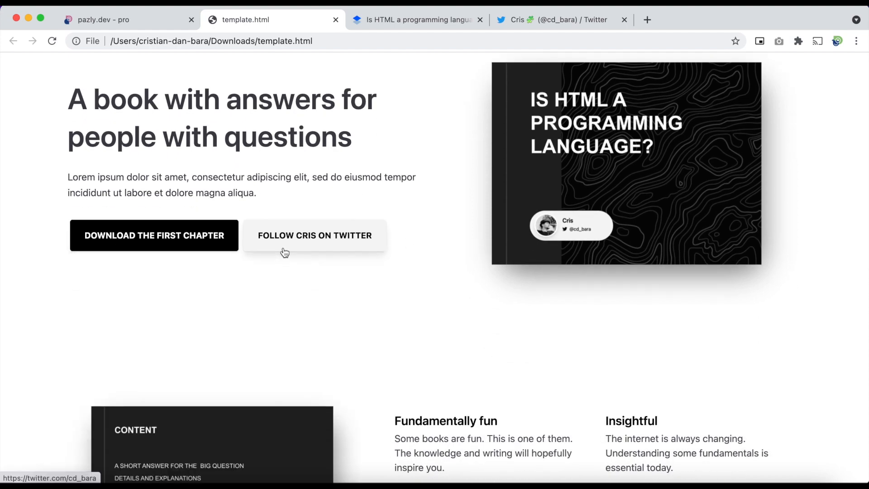
{"action": "scroll", "coordinate": [283, 250], "scroll_direction": "down", "scroll_amount": 10}
{"action": "scroll", "coordinate": [283, 249], "scroll_direction": "up", "scroll_amount": 3}
{"action": "scroll", "coordinate": [283, 248], "scroll_direction": "up", "scroll_amount": 3}
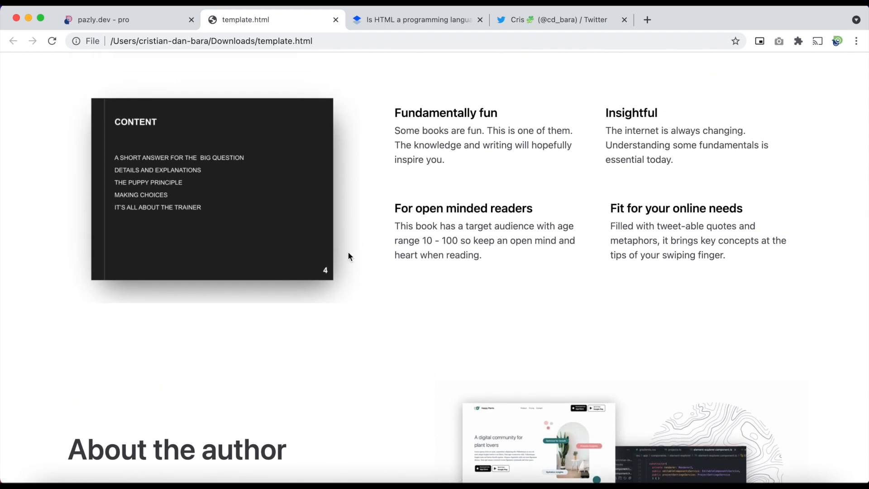
{"action": "scroll", "coordinate": [348, 255], "scroll_direction": "down", "scroll_amount": 9}
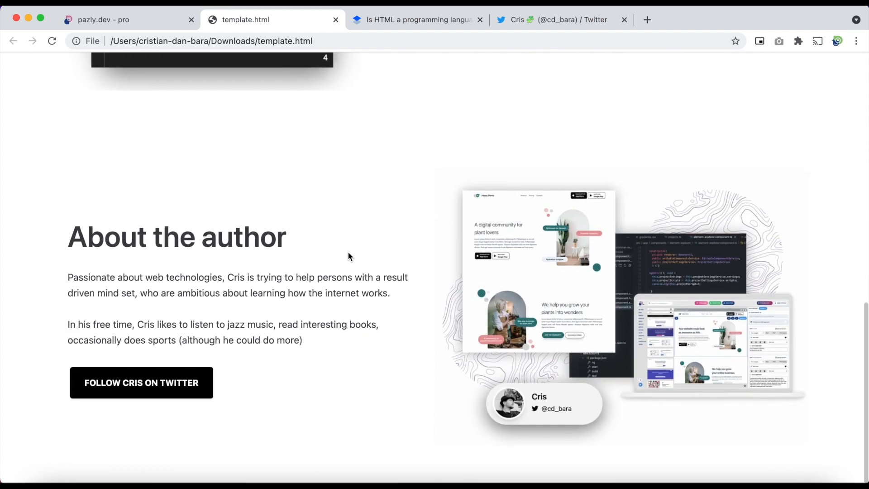
{"action": "scroll", "coordinate": [333, 191], "scroll_direction": "up", "scroll_amount": 15}
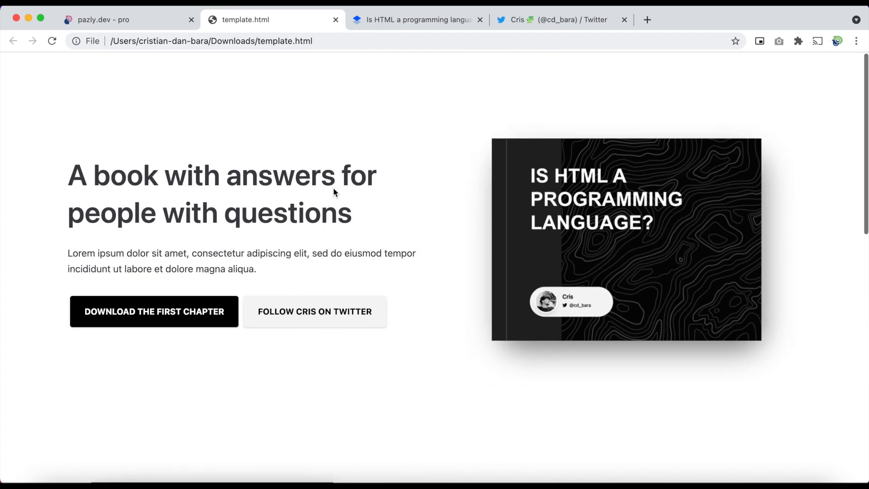
Show the startup template's blocks in the Pazly builder and check the layout of the template.html reference page against them.
{"action": "left_click", "coordinate": [164, 22]}
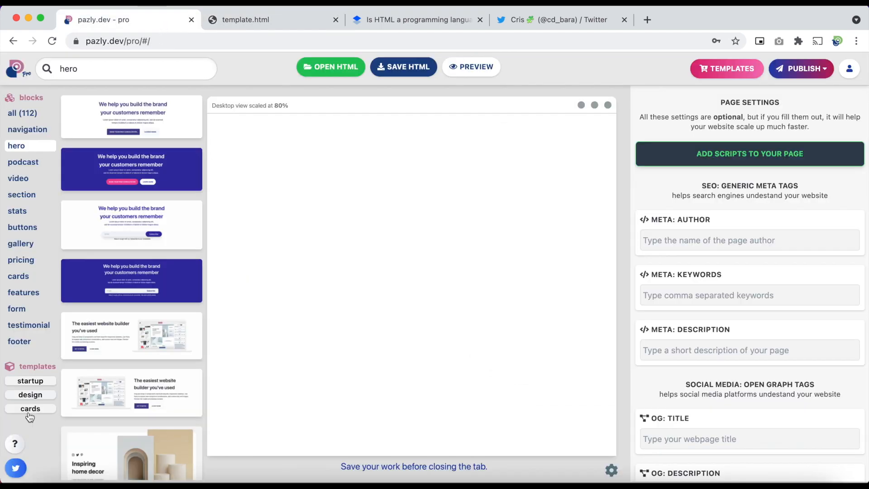
{"action": "left_click", "coordinate": [30, 383]}
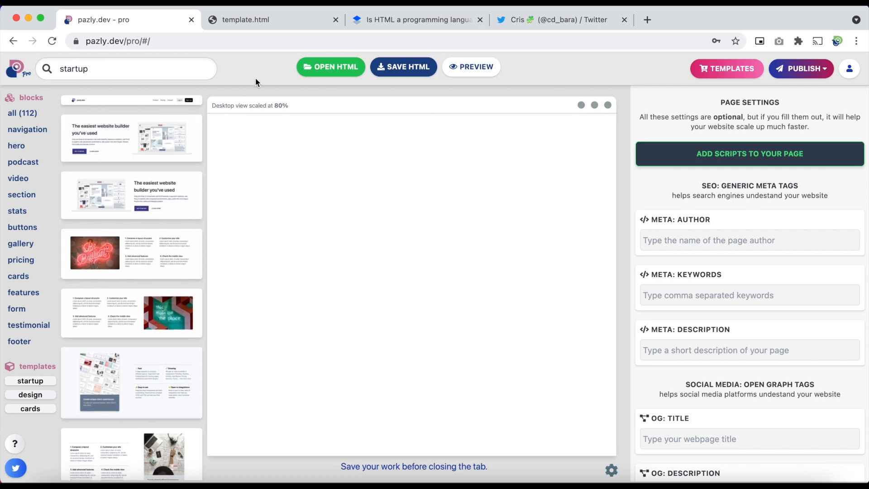
{"action": "left_click", "coordinate": [256, 22]}
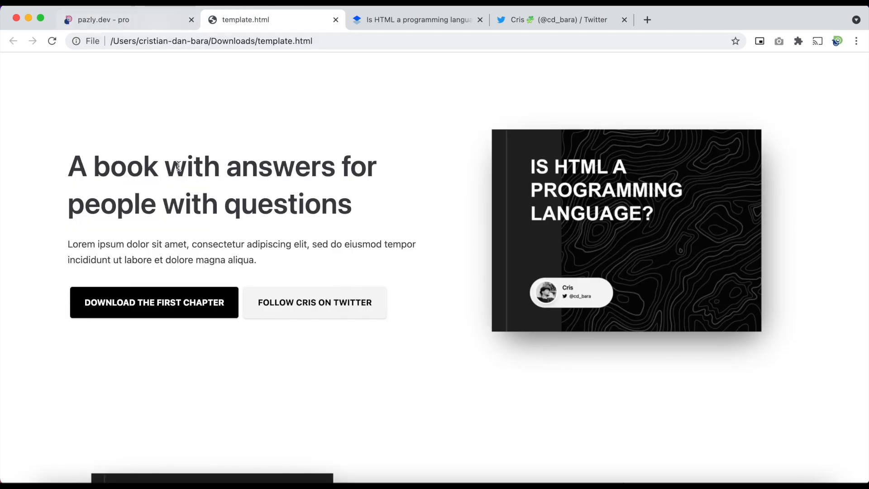
{"action": "scroll", "coordinate": [178, 165], "scroll_direction": "down", "scroll_amount": 10}
{"action": "scroll", "coordinate": [178, 171], "scroll_direction": "up", "scroll_amount": 10}
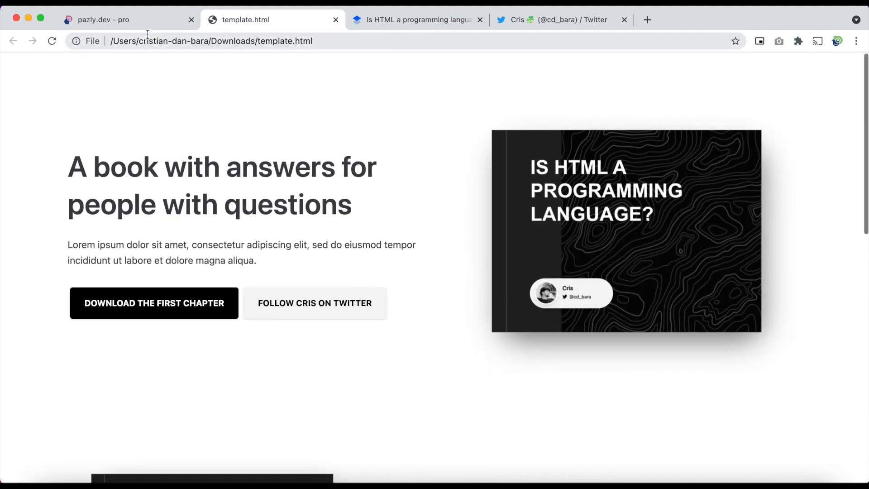
Build the page in Pazly from the hero-startup-1 block, the feature-7 block below it, and a second hero-startup-1 block underneath.
{"action": "left_click", "coordinate": [145, 26]}
{"action": "left_click_drag", "start_coordinate": [136, 150], "coordinate": [338, 169]}
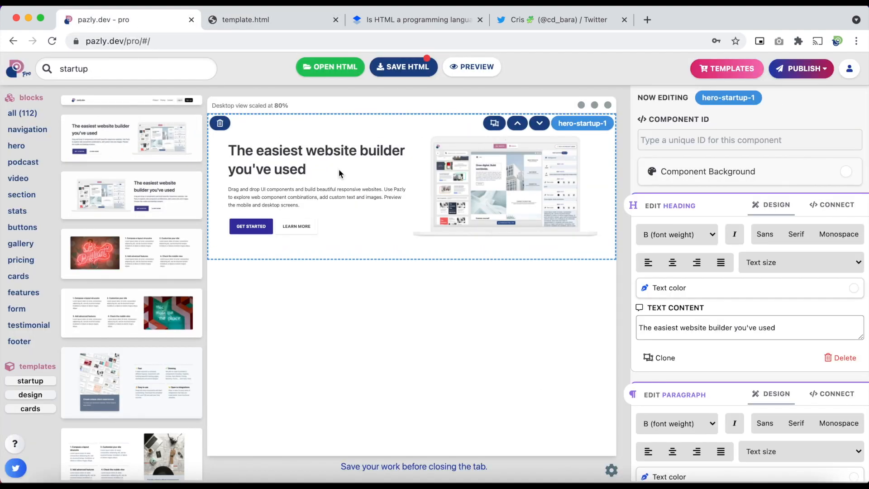
{"action": "left_click_drag", "start_coordinate": [145, 252], "coordinate": [353, 296]}
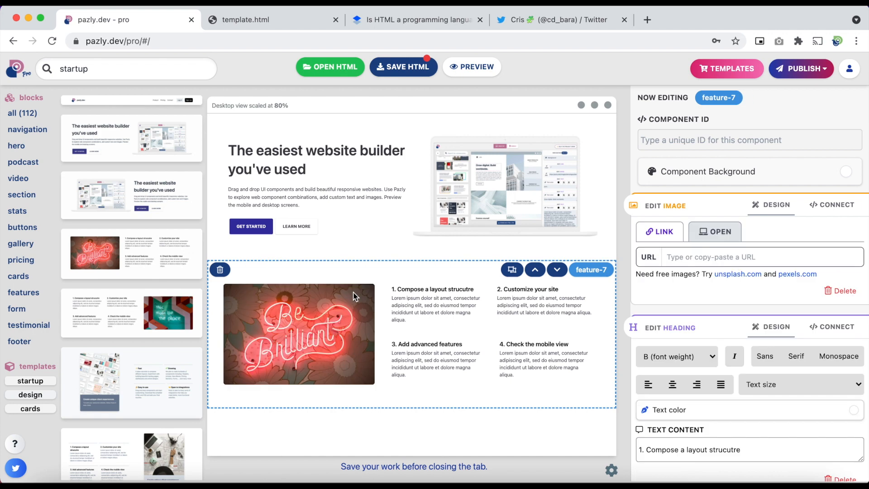
{"action": "left_click_drag", "start_coordinate": [138, 151], "coordinate": [487, 305]}
{"action": "left_click", "coordinate": [536, 271]}
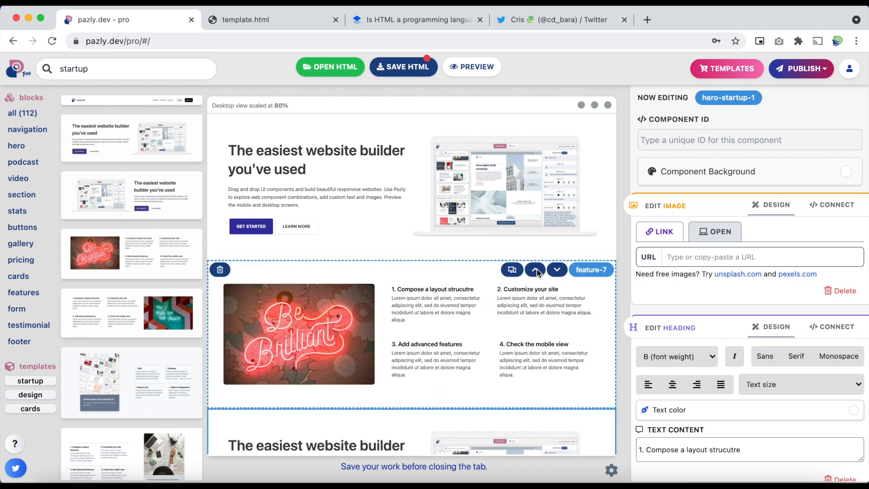
Select the topmost hero block, examine its heading, paragraph and link settings, and compare it with the template.html reference page.
{"action": "left_click", "coordinate": [398, 184]}
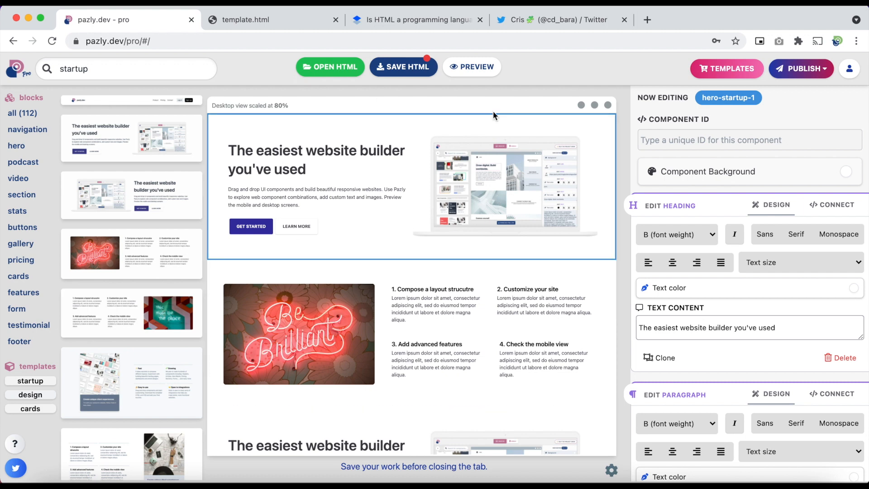
{"action": "scroll", "coordinate": [769, 223], "scroll_direction": "down", "scroll_amount": 8}
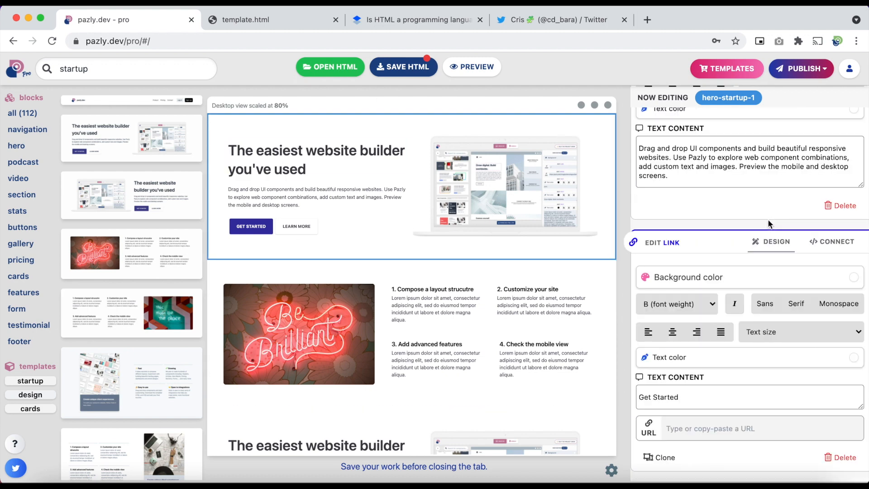
{"action": "scroll", "coordinate": [768, 224], "scroll_direction": "up", "scroll_amount": 7}
{"action": "scroll", "coordinate": [715, 179], "scroll_direction": "down", "scroll_amount": 2}
{"action": "scroll", "coordinate": [715, 179], "scroll_direction": "down", "scroll_amount": 12}
{"action": "scroll", "coordinate": [715, 179], "scroll_direction": "up", "scroll_amount": 10}
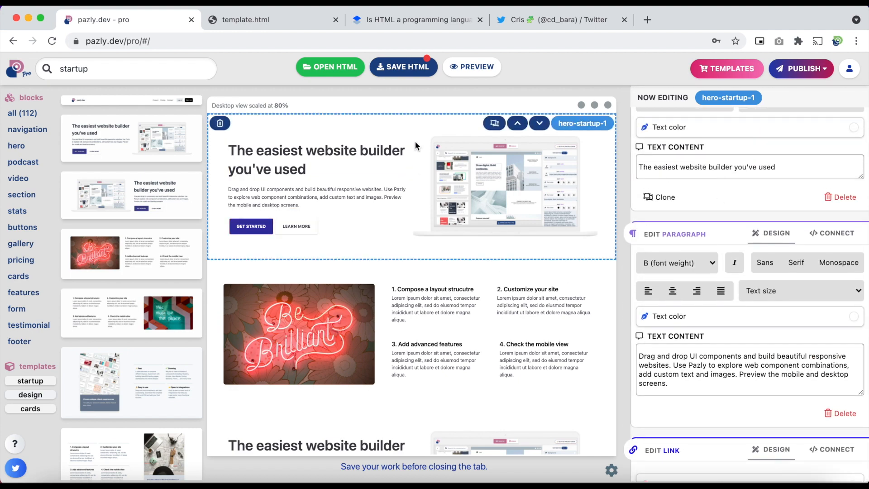
{"action": "left_click", "coordinate": [269, 20]}
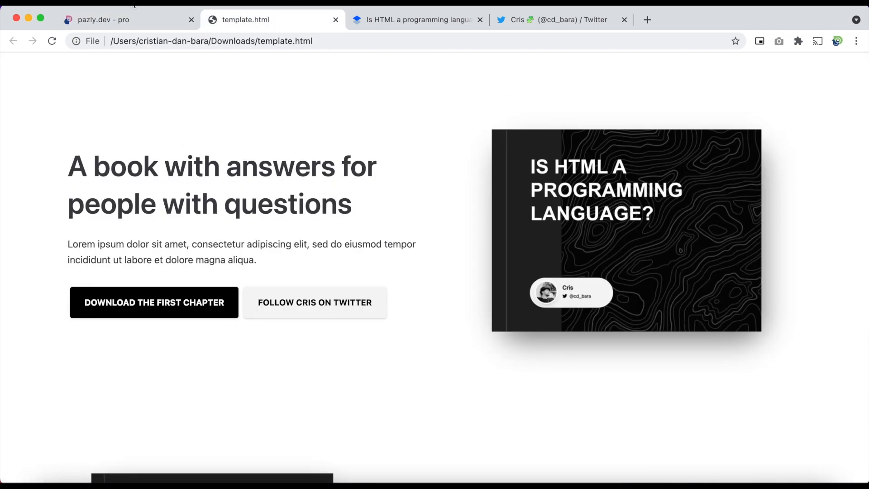
{"action": "left_click", "coordinate": [134, 21]}
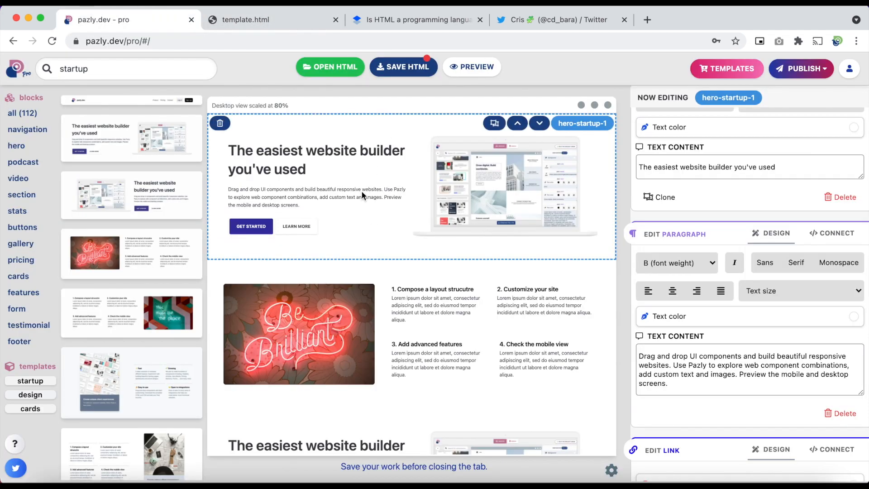
{"action": "scroll", "coordinate": [371, 245], "scroll_direction": "down", "scroll_amount": 3}
{"action": "scroll", "coordinate": [363, 226], "scroll_direction": "up", "scroll_amount": 3}
Replace the top hero's heading with "A book with answers for people with questions", copied from the Dropbox Paper document.
{"action": "left_click", "coordinate": [401, 20]}
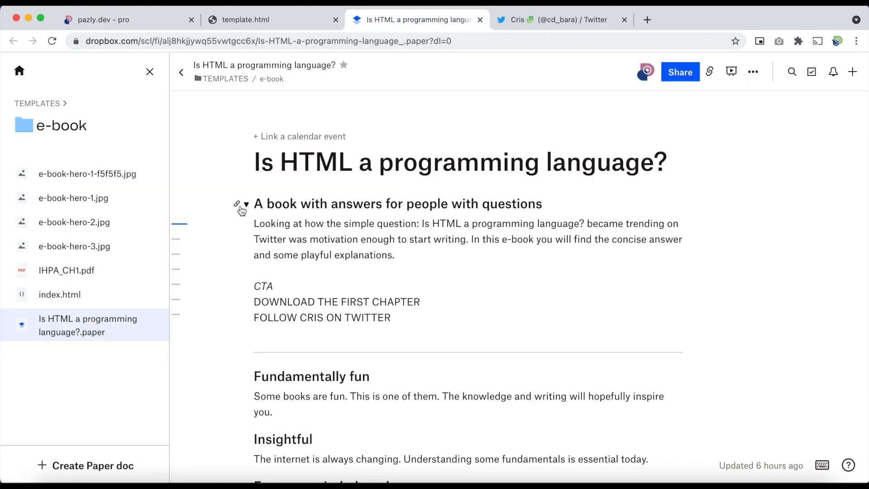
{"action": "scroll", "coordinate": [272, 231], "scroll_direction": "down", "scroll_amount": 7}
{"action": "scroll", "coordinate": [272, 233], "scroll_direction": "down", "scroll_amount": 4}
{"action": "scroll", "coordinate": [272, 233], "scroll_direction": "up", "scroll_amount": 10}
{"action": "left_click_drag", "start_coordinate": [255, 204], "coordinate": [556, 212]}
{"action": "key", "text": "super+c"}
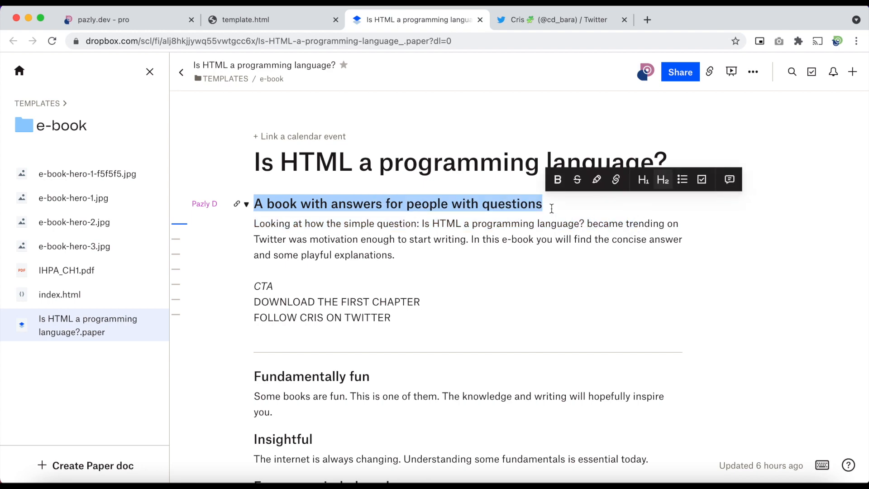
{"action": "left_click", "coordinate": [155, 20]}
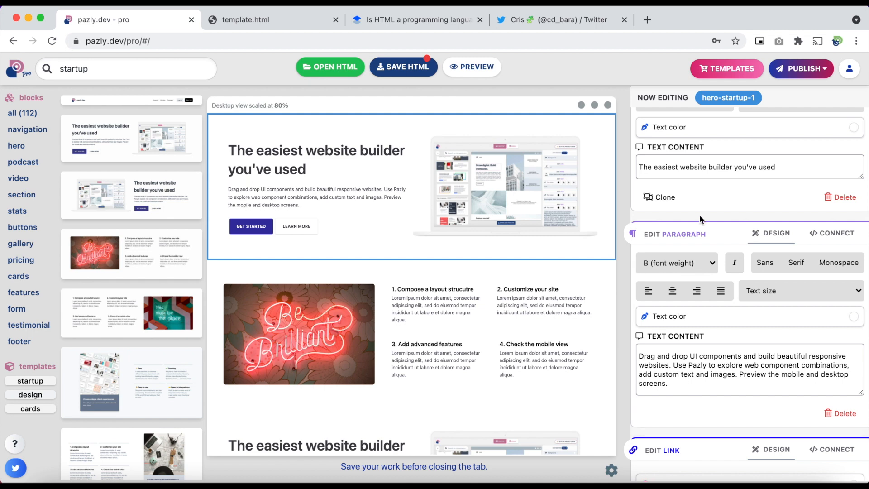
{"action": "scroll", "coordinate": [701, 220], "scroll_direction": "up", "scroll_amount": 4}
{"action": "triple_click", "coordinate": [701, 330]}
{"action": "key", "text": "super+v"}
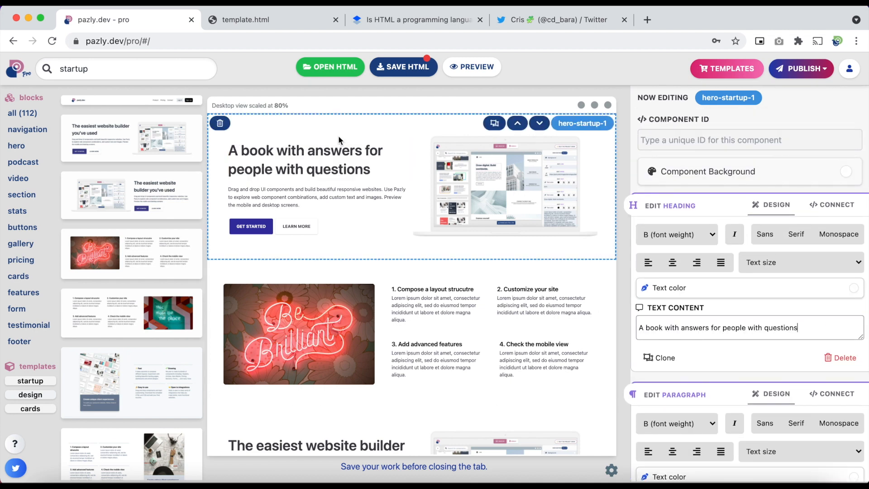
Replace the top hero's paragraph with the document's text starting "Looking at how the simple question: Is HTML a programming language?".
{"action": "left_click", "coordinate": [395, 26]}
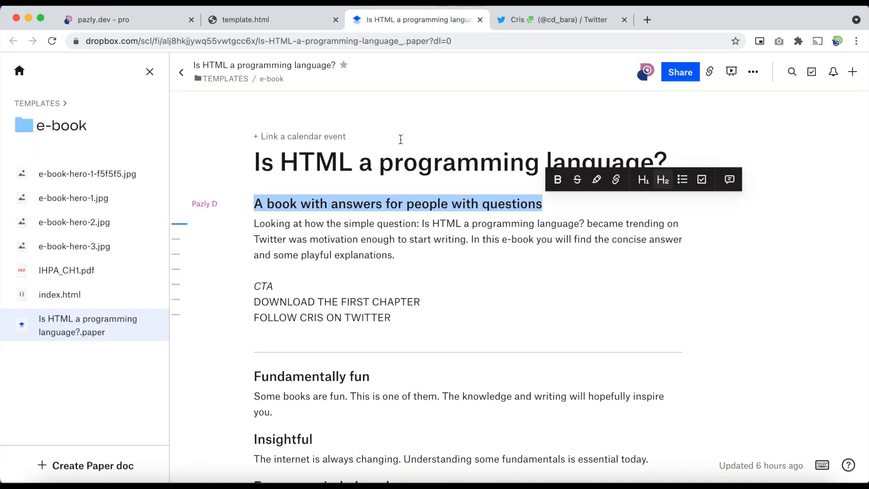
{"action": "left_click_drag", "start_coordinate": [400, 254], "coordinate": [250, 225]}
{"action": "key", "text": "ctrl+c"}
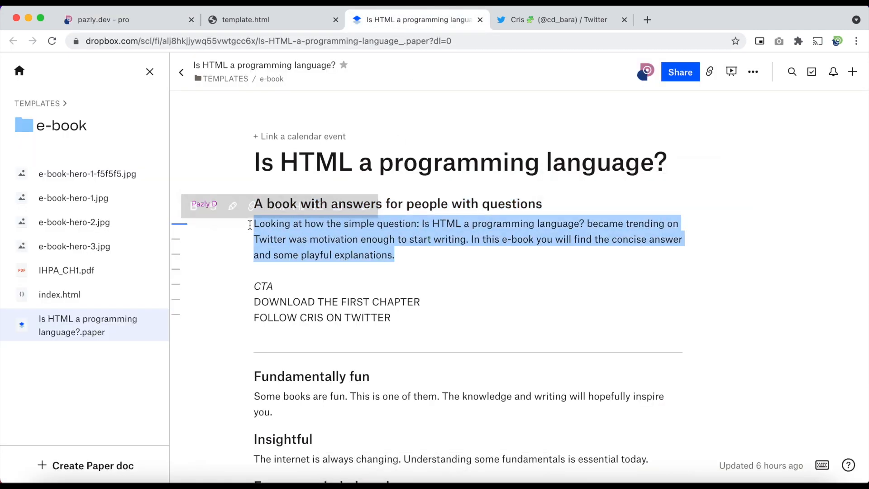
{"action": "left_click", "coordinate": [130, 13]}
{"action": "scroll", "coordinate": [736, 269], "scroll_direction": "down", "scroll_amount": 1}
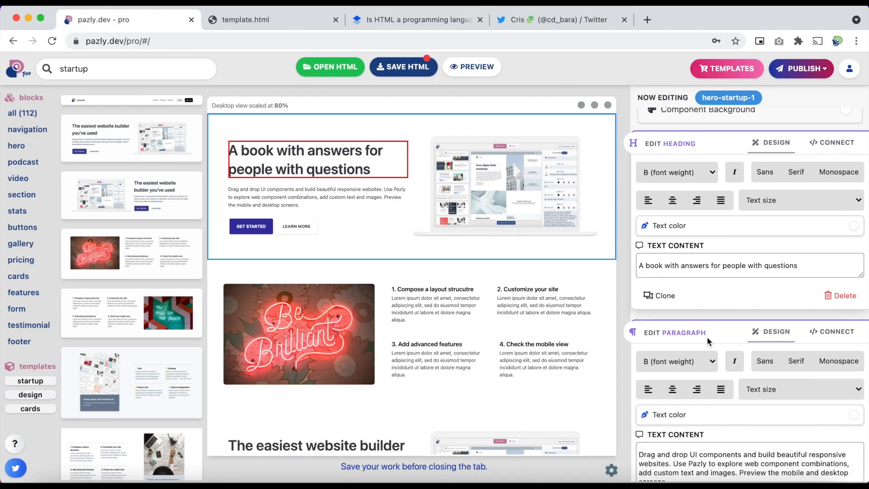
{"action": "scroll", "coordinate": [709, 342], "scroll_direction": "down", "scroll_amount": 2}
{"action": "key", "text": "ctrl+a"}
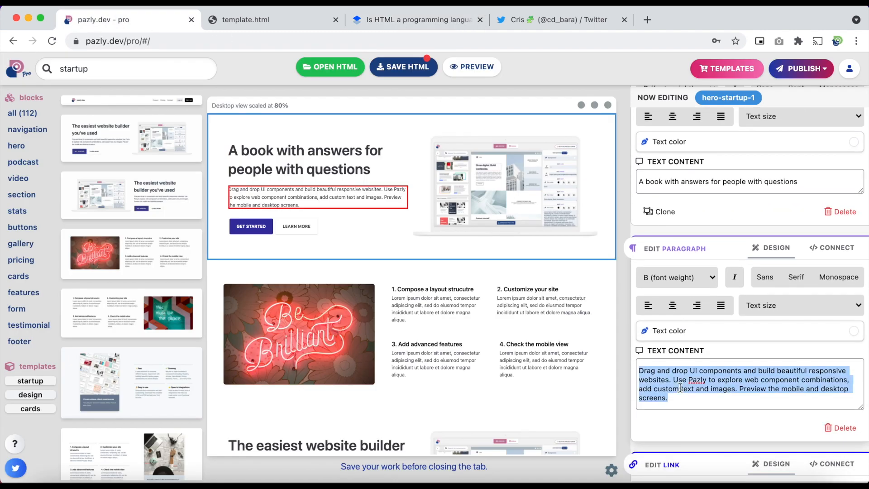
{"action": "key", "text": "BackSpace"}
{"action": "key", "text": "ctrl+v"}
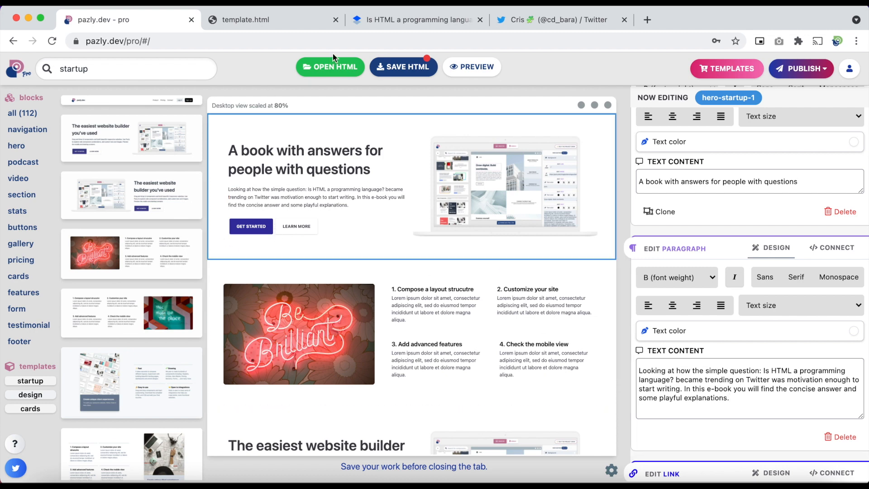
Replace the top hero's Get Started button text with "DOWNLOAD THE FIRST CHAPTER", copied from the Dropbox Paper document.
{"action": "left_click", "coordinate": [272, 20]}
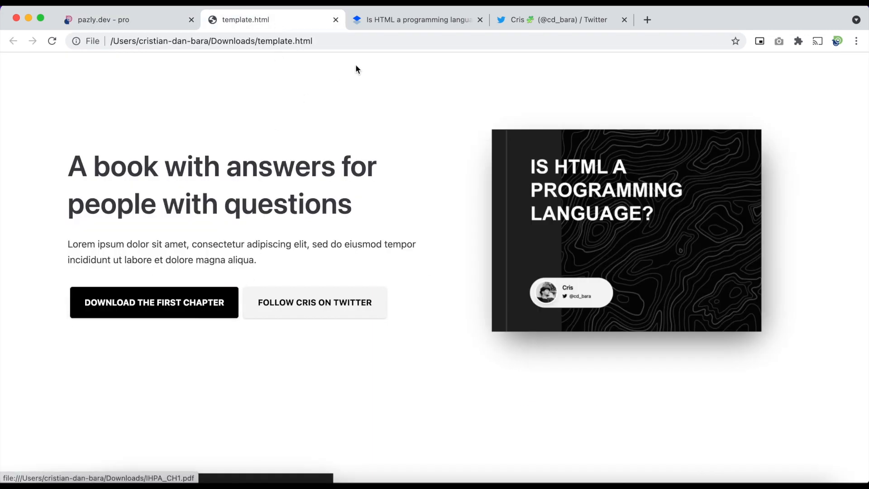
{"action": "left_click", "coordinate": [404, 20]}
{"action": "left_click_drag", "start_coordinate": [420, 302], "coordinate": [255, 301]}
{"action": "key", "text": "ctrl+c"}
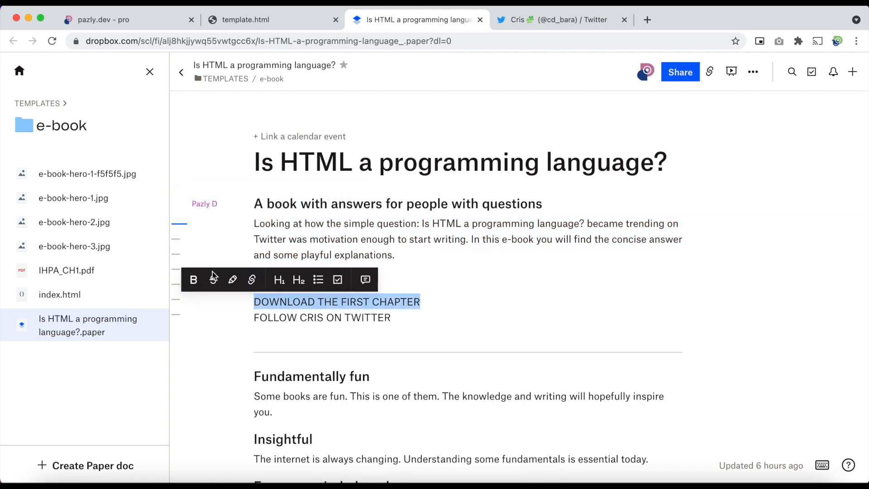
{"action": "left_click", "coordinate": [126, 17]}
{"action": "scroll", "coordinate": [712, 386], "scroll_direction": "down", "scroll_amount": 5}
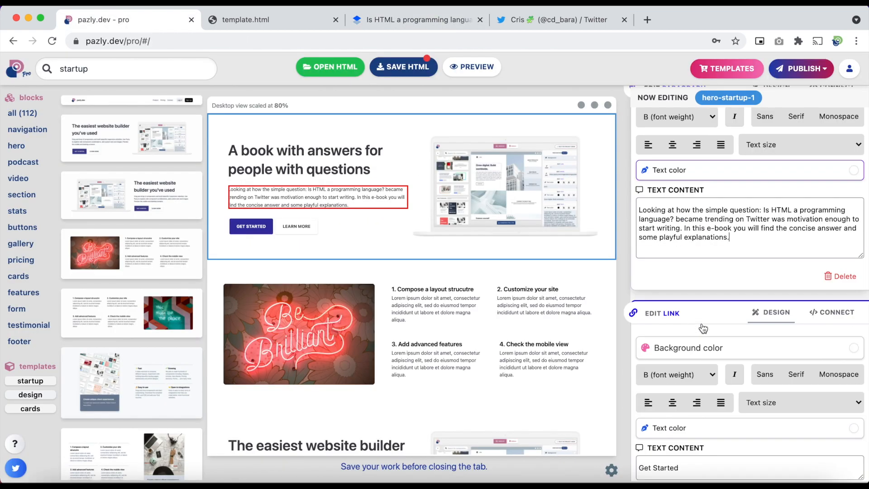
{"action": "key", "text": "ctrl+a"}
{"action": "key", "text": "ctrl+v"}
Replace the top hero's Learn More button text with the follow-on-Twitter line copied from the Dropbox Paper document.
{"action": "left_click", "coordinate": [458, 22]}
{"action": "left_click", "coordinate": [399, 314]}
{"action": "left_click_drag", "start_coordinate": [400, 314], "coordinate": [255, 319]}
{"action": "key", "text": "ctrl+c"}
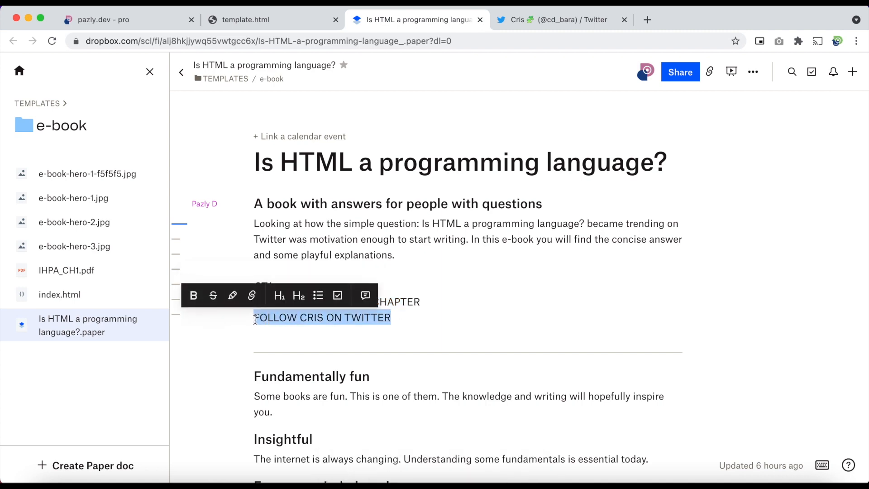
{"action": "left_click", "coordinate": [160, 28]}
{"action": "scroll", "coordinate": [725, 384], "scroll_direction": "down", "scroll_amount": 5}
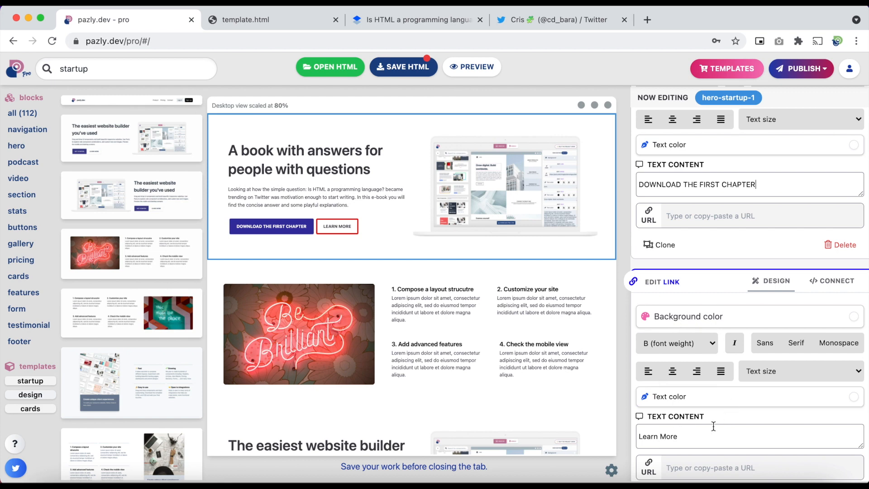
{"action": "left_click_drag", "start_coordinate": [701, 437], "coordinate": [628, 437]}
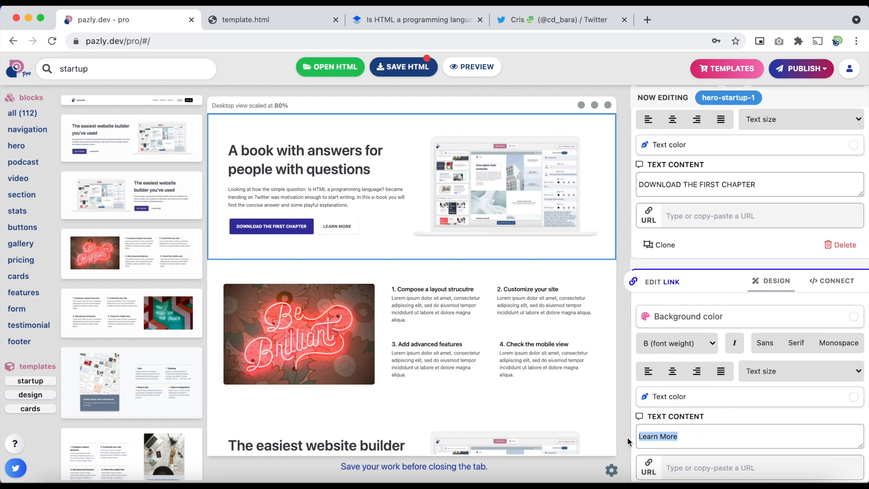
{"action": "key", "text": "ctrl+v"}
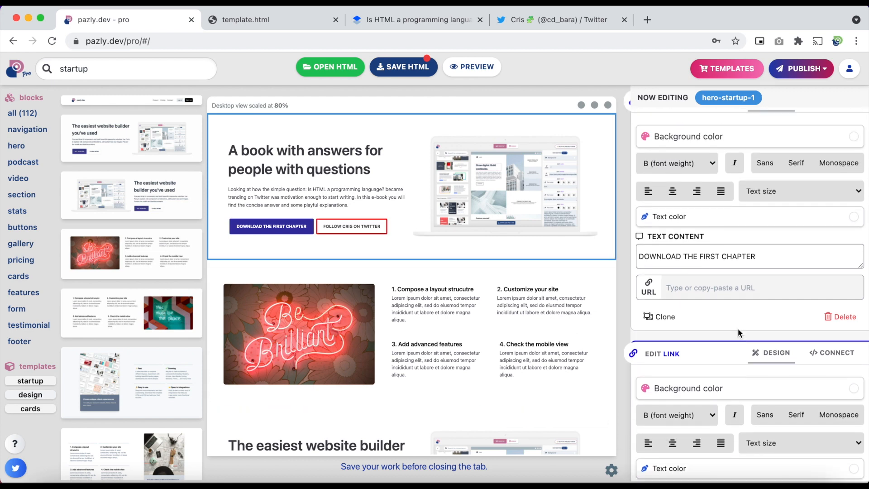
Compare the hero buttons with the template.html reference page and set the download button's background color to black.
{"action": "scroll", "coordinate": [738, 328], "scroll_direction": "up", "scroll_amount": 3}
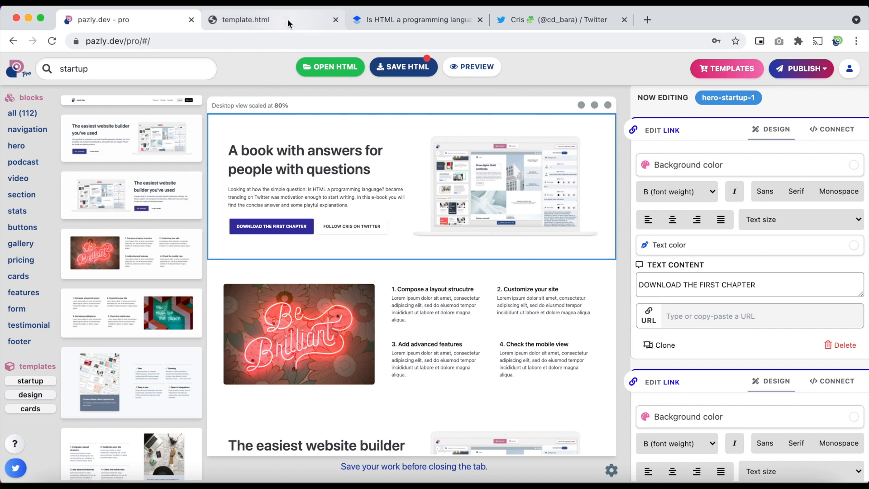
{"action": "left_click", "coordinate": [262, 19]}
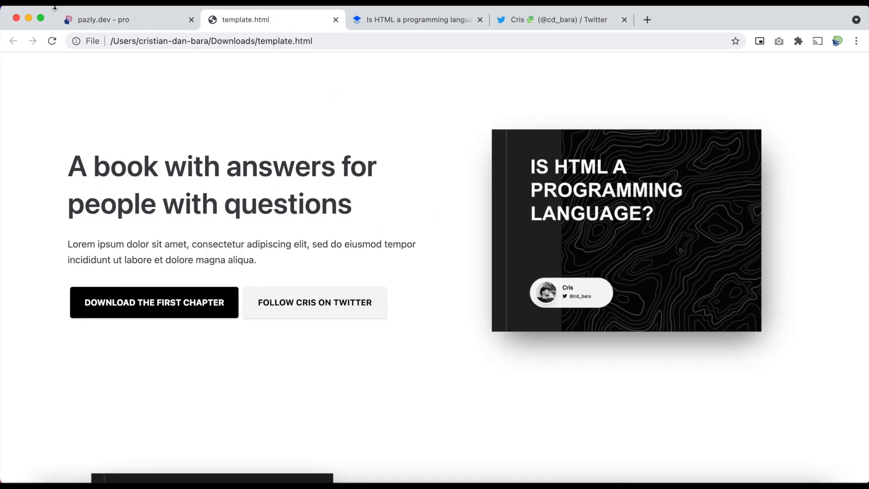
{"action": "left_click", "coordinate": [127, 18]}
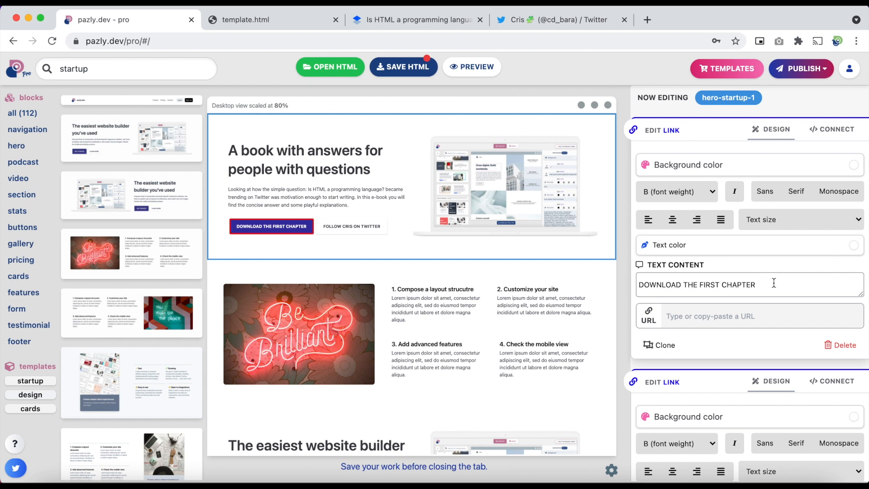
{"action": "left_click", "coordinate": [768, 173]}
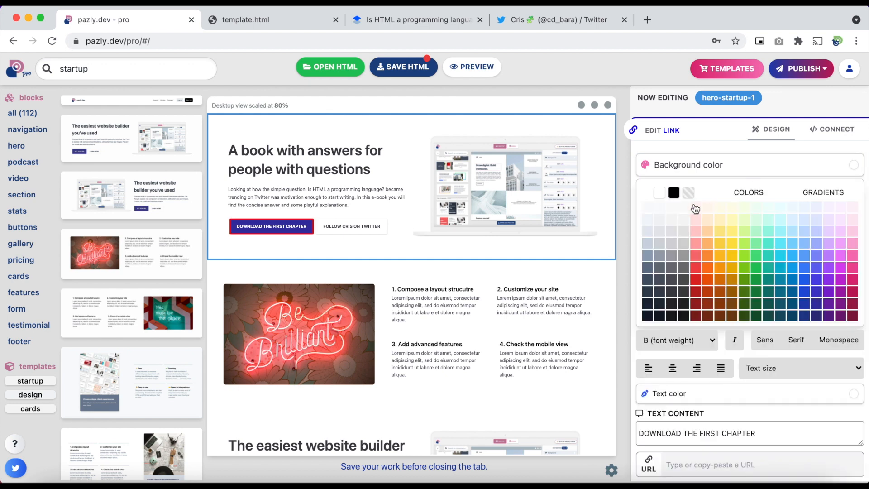
{"action": "left_click", "coordinate": [674, 193]}
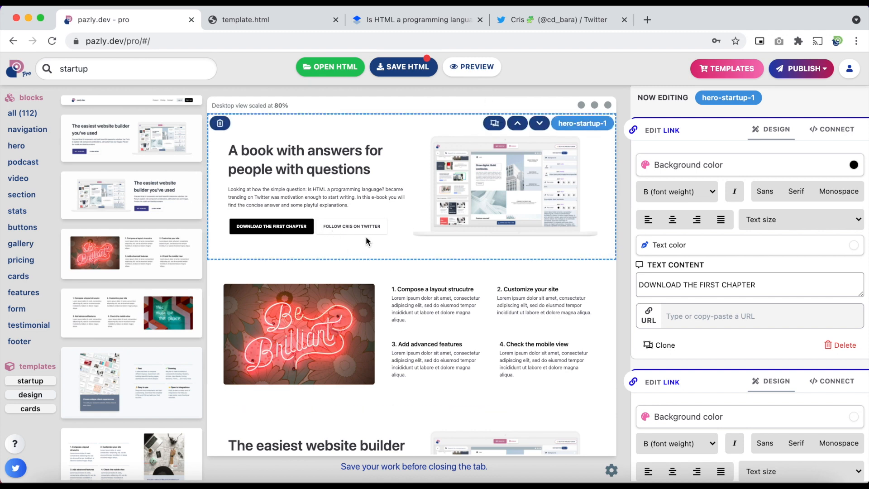
Select the feature block below the hero and replace its first heading with "Fundamentally fun", copied from the Dropbox Paper document.
{"action": "left_click", "coordinate": [452, 347]}
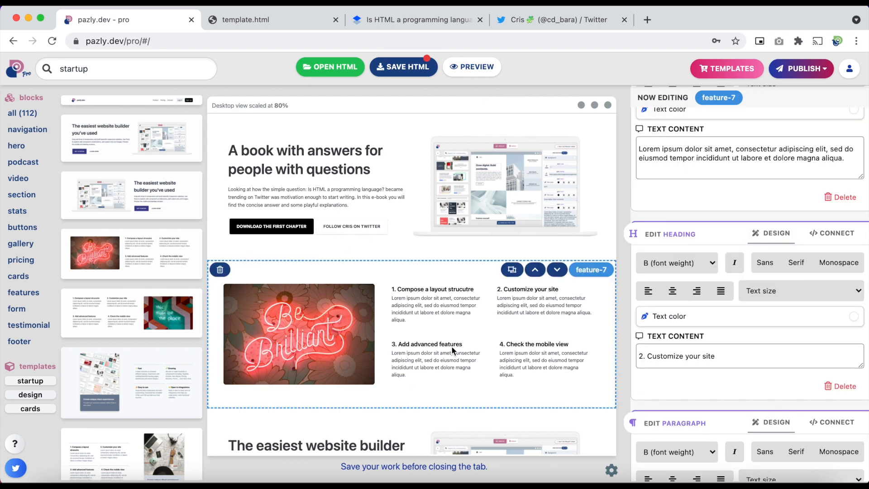
{"action": "left_click", "coordinate": [392, 20]}
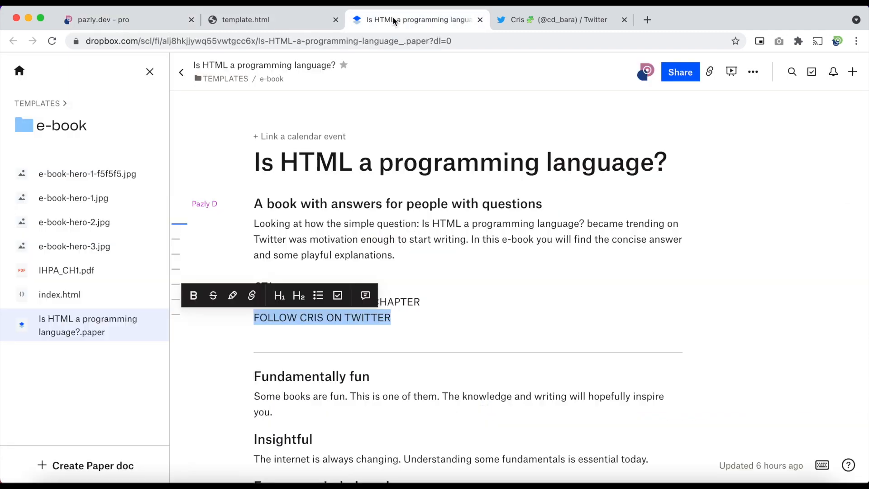
{"action": "scroll", "coordinate": [352, 170], "scroll_direction": "down", "scroll_amount": 5}
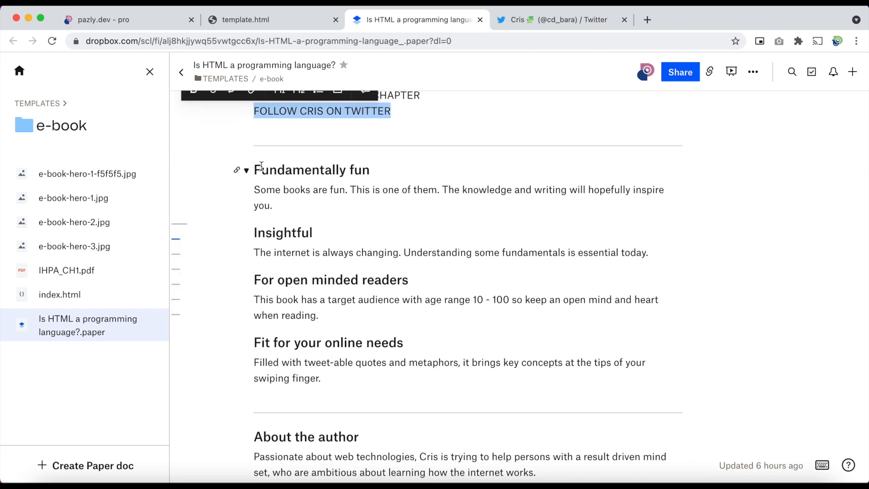
{"action": "left_click", "coordinate": [256, 168]}
{"action": "left_click", "coordinate": [390, 171]}
{"action": "left_click_drag", "start_coordinate": [391, 169], "coordinate": [252, 168]}
{"action": "key", "text": "ctrl+c"}
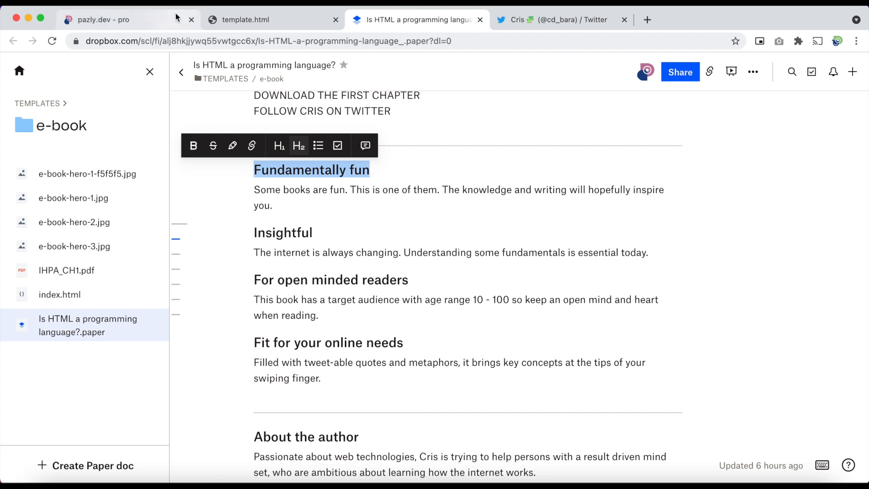
{"action": "left_click", "coordinate": [171, 18]}
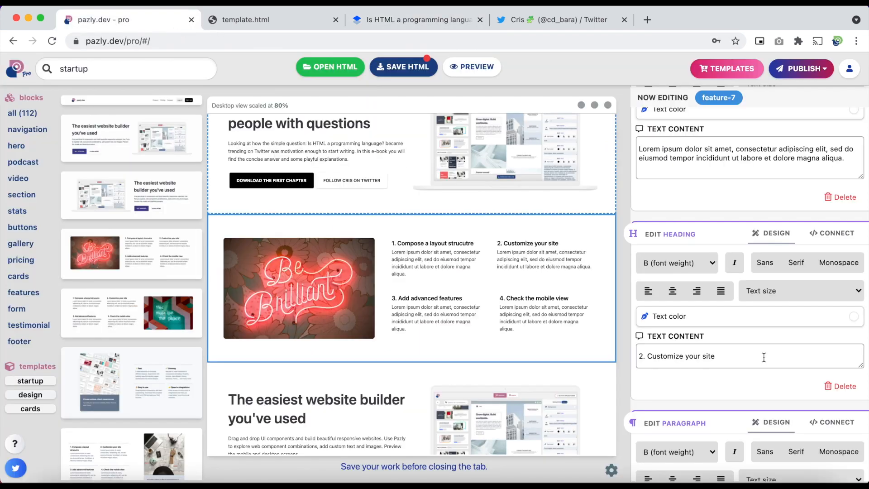
{"action": "scroll", "coordinate": [696, 351], "scroll_direction": "up", "scroll_amount": 5}
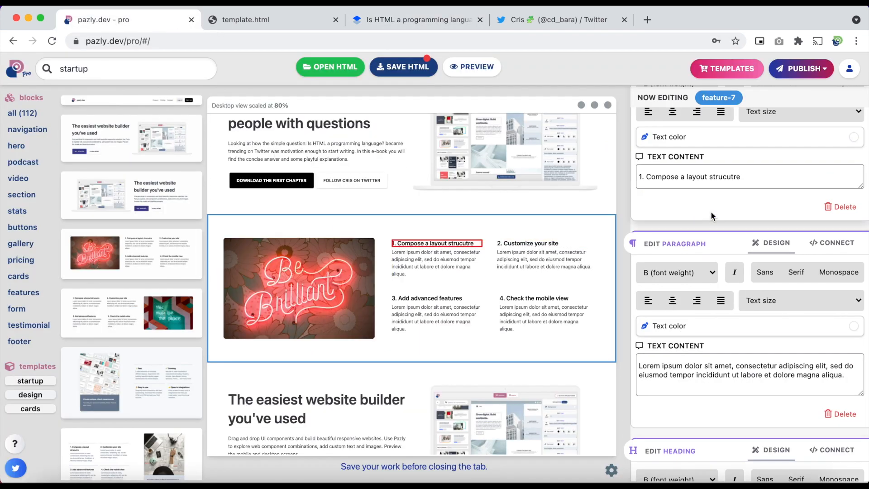
{"action": "left_click_drag", "start_coordinate": [753, 175], "coordinate": [623, 181]}
{"action": "key", "text": "ctrl+v"}
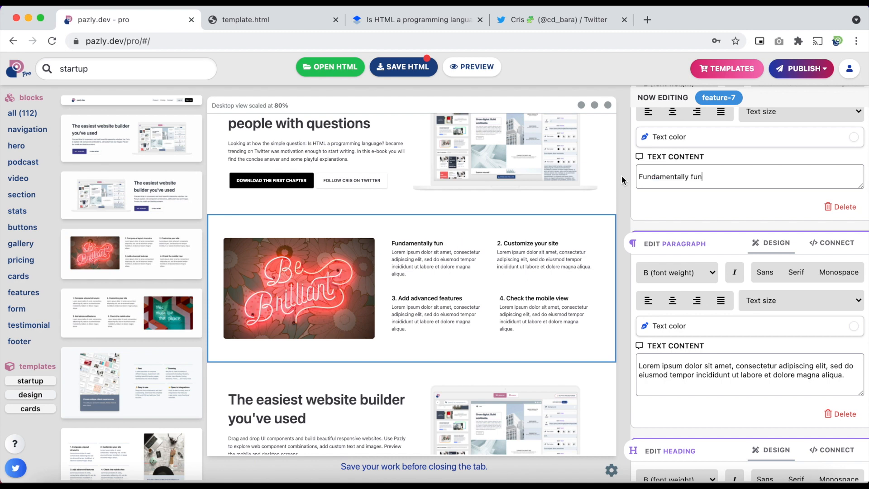
Replace the paragraph under "Fundamentally fun" with the document's text starting "Some books are fun. This is one of them.".
{"action": "scroll", "coordinate": [694, 188], "scroll_direction": "up", "scroll_amount": 2}
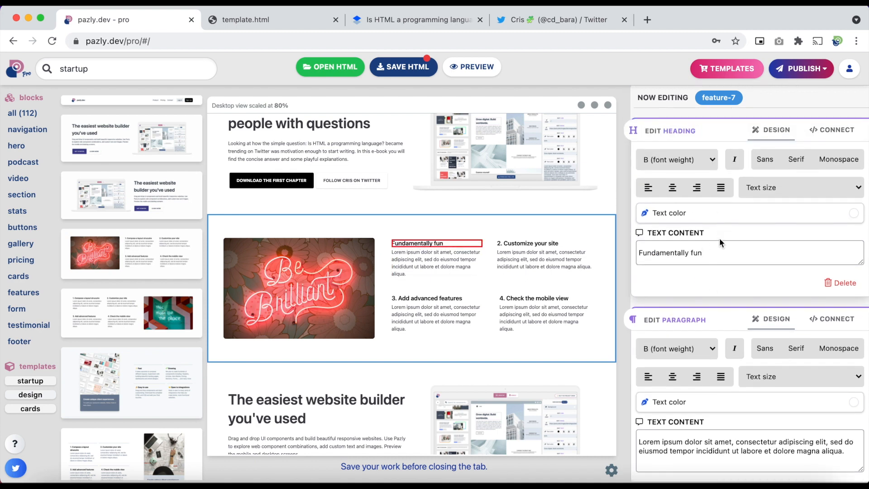
{"action": "scroll", "coordinate": [722, 245], "scroll_direction": "down", "scroll_amount": 1}
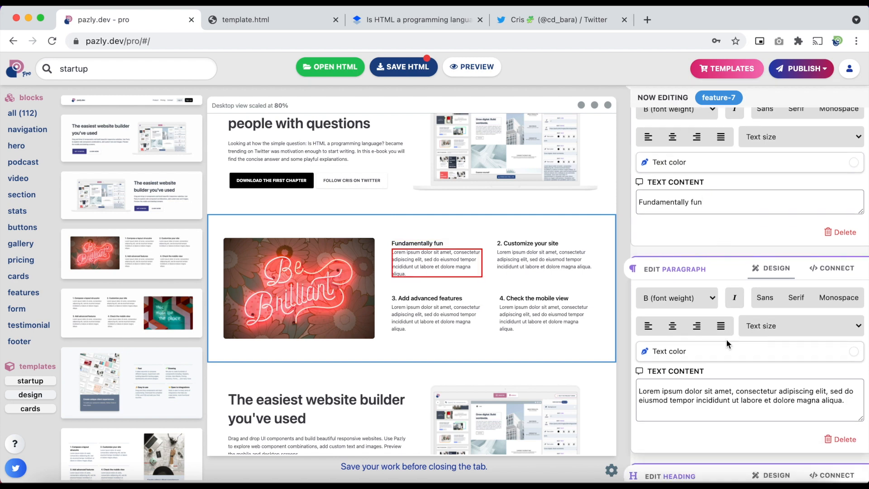
{"action": "scroll", "coordinate": [722, 258], "scroll_direction": "down", "scroll_amount": 1}
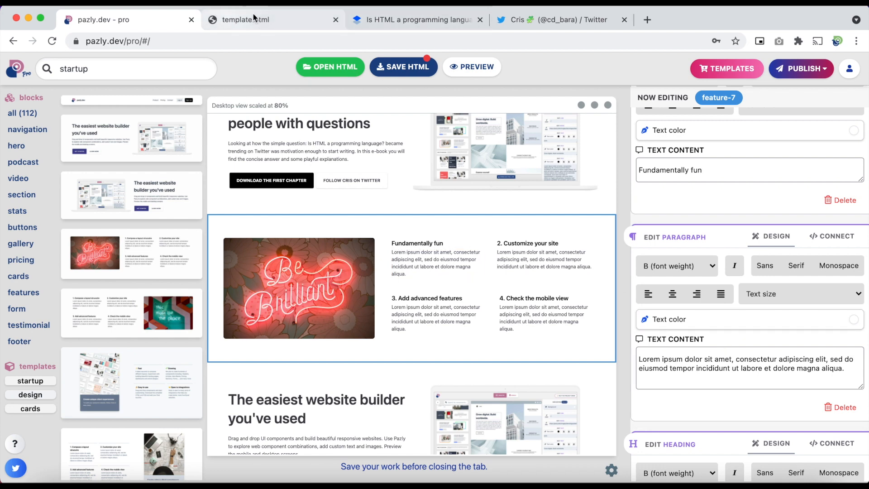
{"action": "left_click", "coordinate": [432, 25]}
{"action": "left_click_drag", "start_coordinate": [274, 206], "coordinate": [255, 190]}
{"action": "key", "text": "super+c"}
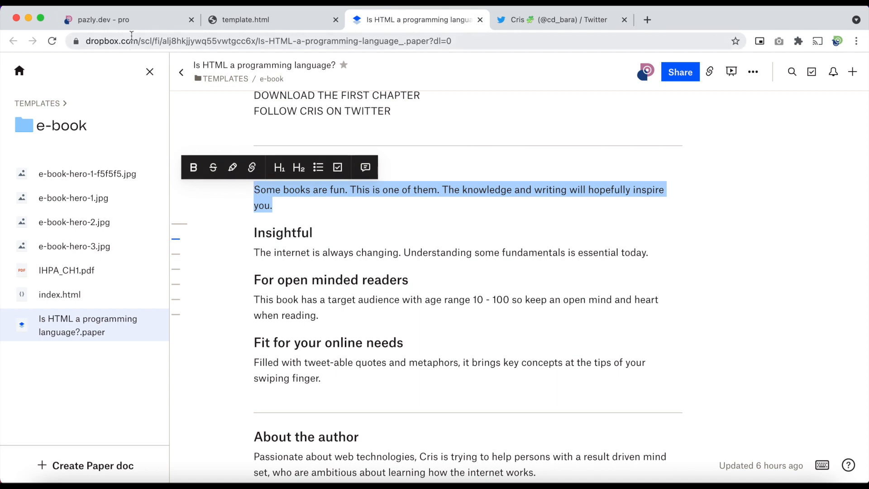
{"action": "left_click", "coordinate": [132, 23]}
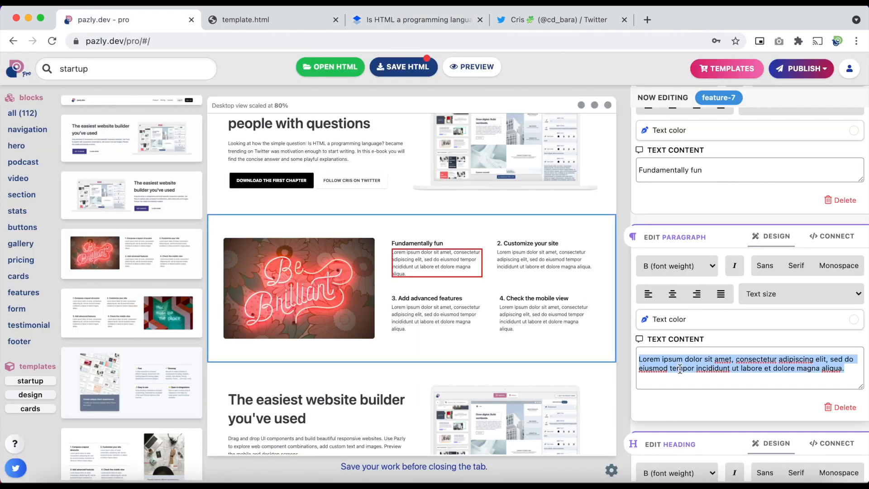
{"action": "key", "text": "super+a"}
{"action": "key", "text": "super+v"}
Replace the feature block's second heading, "2. Customize your site", with "Insightful", copied from the Dropbox Paper document.
{"action": "scroll", "coordinate": [733, 276], "scroll_direction": "down", "scroll_amount": 5}
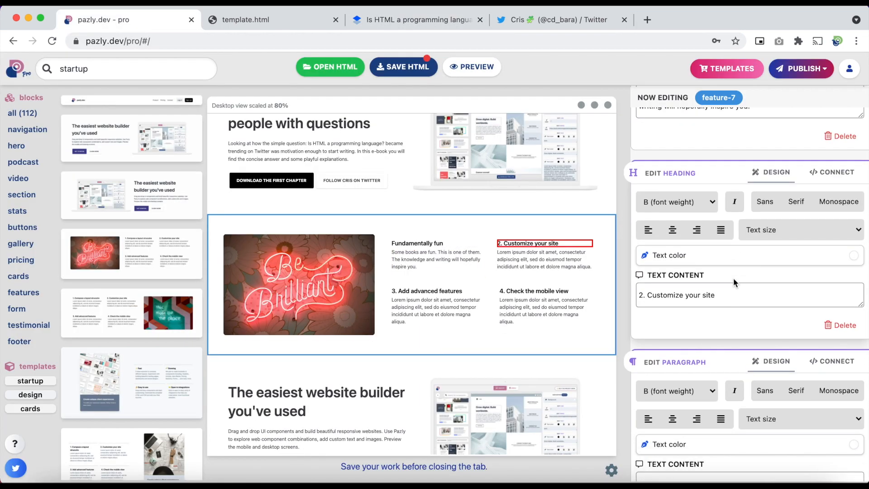
{"action": "left_click", "coordinate": [412, 19]}
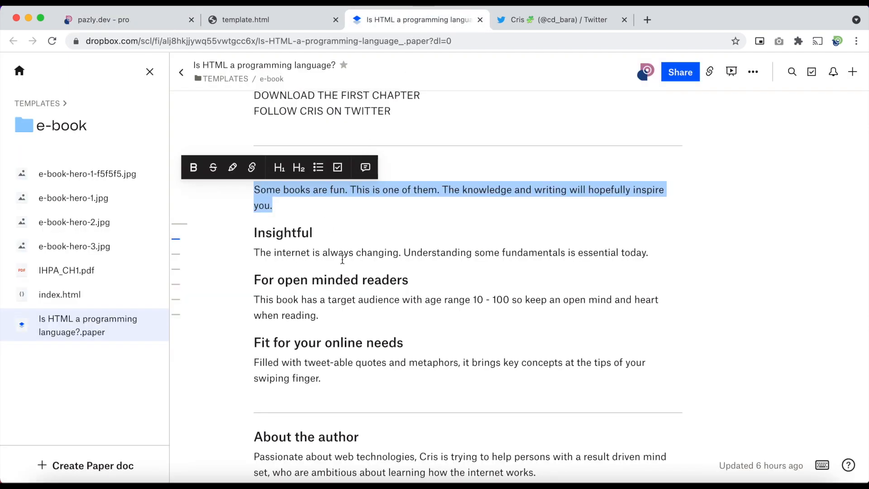
{"action": "left_click_drag", "start_coordinate": [318, 233], "coordinate": [245, 233]}
{"action": "key", "text": "cmd+c"}
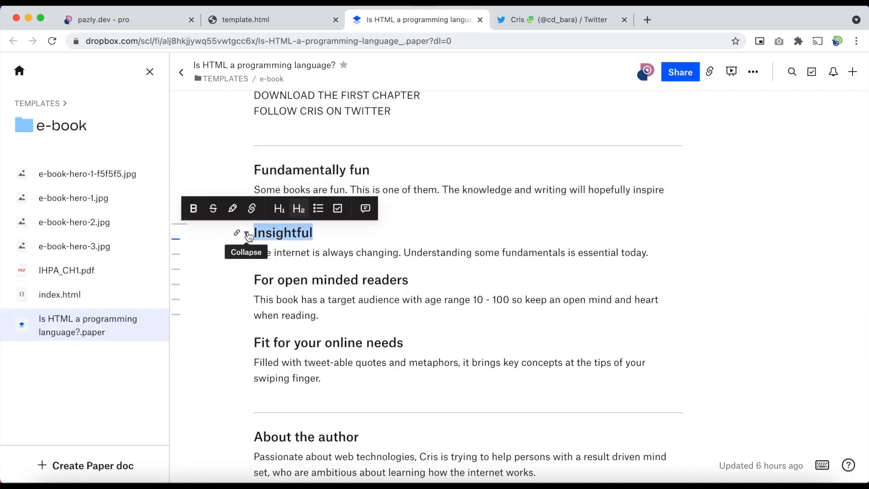
{"action": "left_click", "coordinate": [127, 20]}
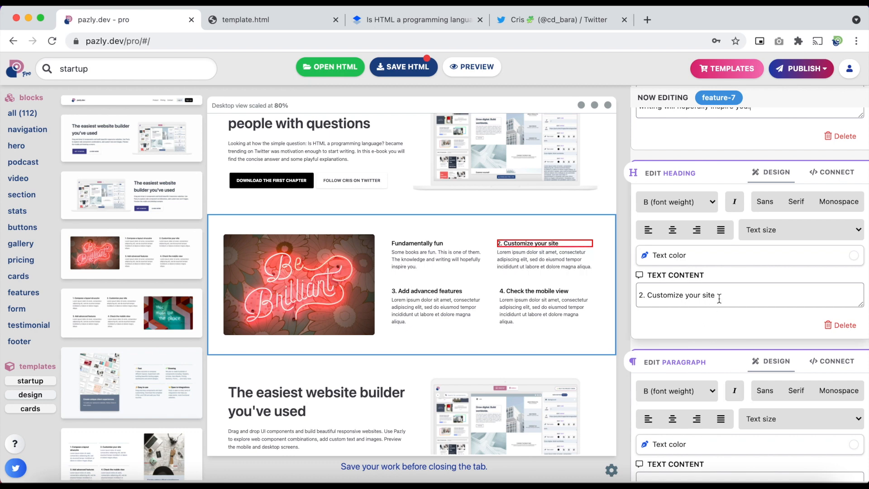
{"action": "left_click_drag", "start_coordinate": [732, 297], "coordinate": [638, 297]}
{"action": "key", "text": "cmd+v"}
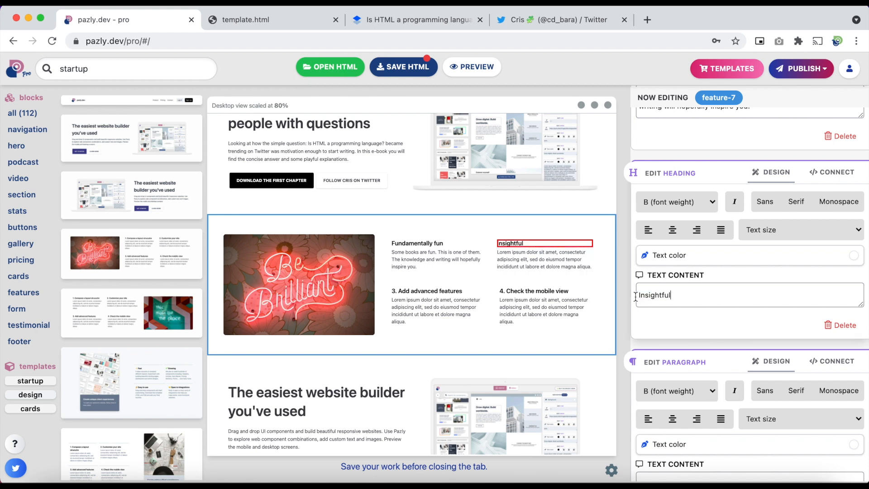
Replace the paragraph under "Insightful" with "The internet is always changing. Understanding some fundamentals is essential today." from the Dropbox Paper document.
{"action": "scroll", "coordinate": [699, 335], "scroll_direction": "down", "scroll_amount": 1}
{"action": "scroll", "coordinate": [699, 335], "scroll_direction": "down", "scroll_amount": 2}
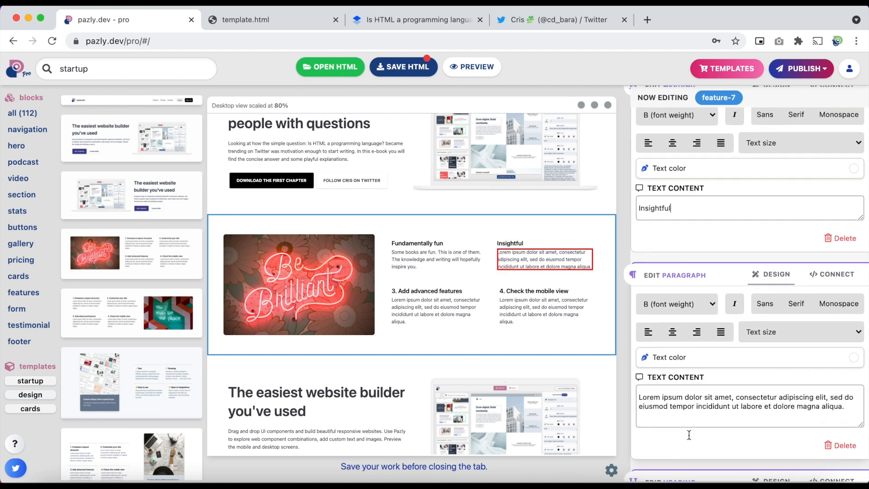
{"action": "left_click", "coordinate": [423, 19]}
{"action": "left_click_drag", "start_coordinate": [249, 246], "coordinate": [254, 271]}
{"action": "key", "text": "super+c"}
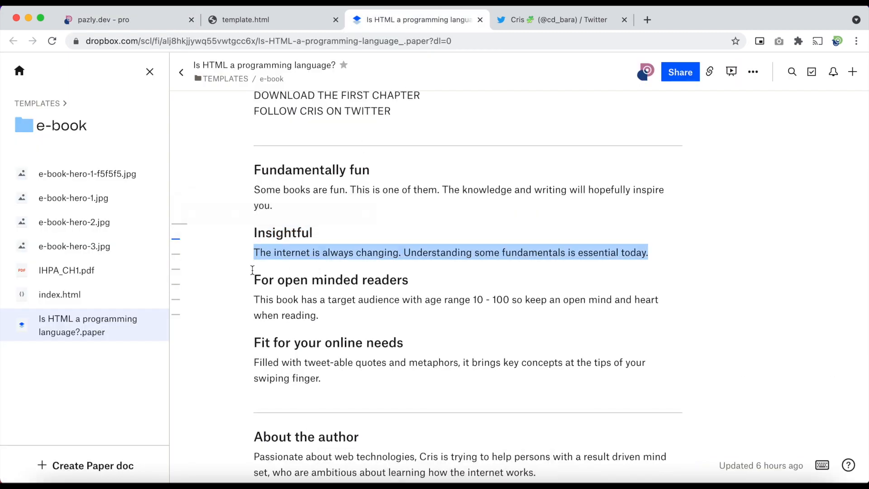
{"action": "left_click", "coordinate": [141, 20]}
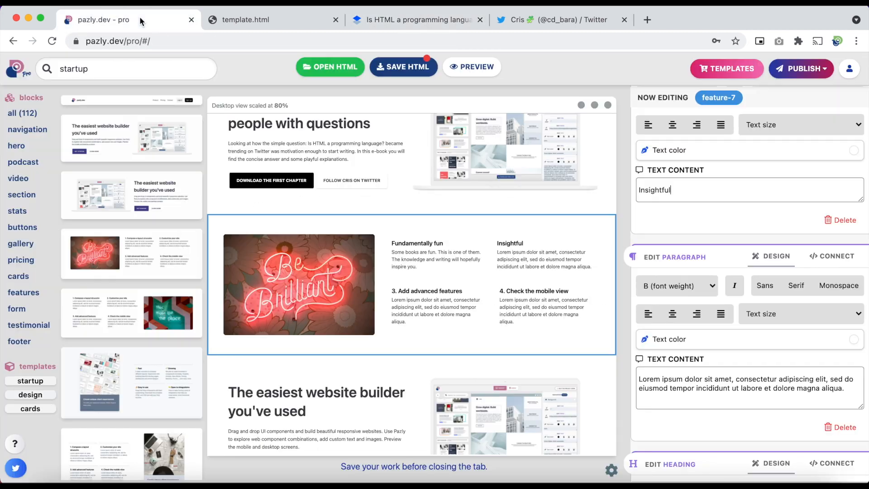
{"action": "left_click", "coordinate": [676, 390]}
{"action": "key", "text": "super+a"}
{"action": "key", "text": "super+v"}
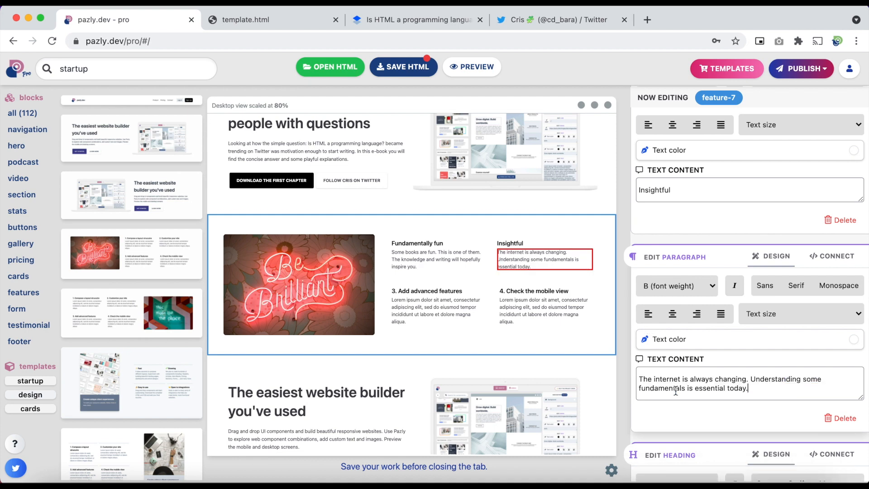
Replace the feature block's third heading, "3. Add advanced features", with "For open minded readers", copied from the Dropbox Paper document.
{"action": "scroll", "coordinate": [676, 391], "scroll_direction": "down", "scroll_amount": 5}
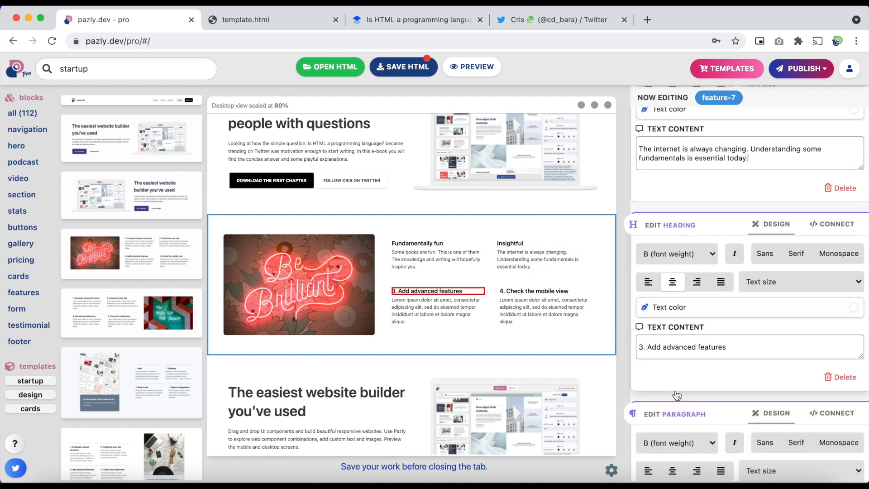
{"action": "left_click", "coordinate": [407, 21]}
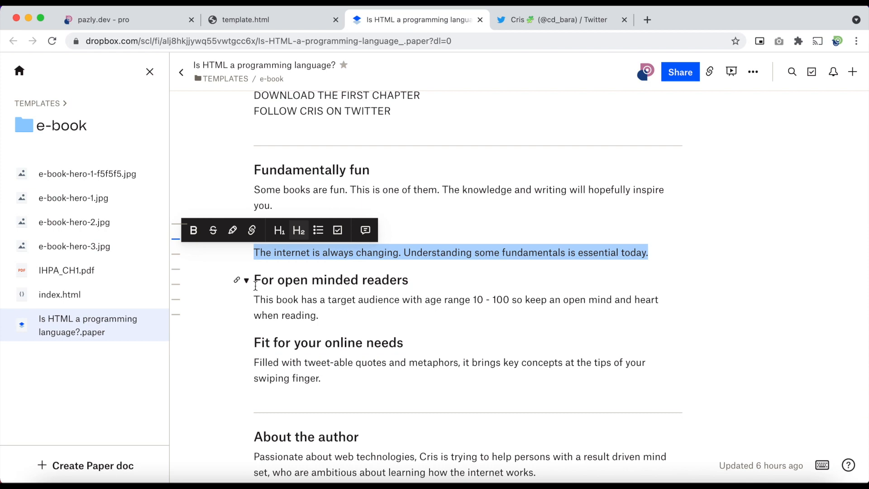
{"action": "left_click_drag", "start_coordinate": [255, 280], "coordinate": [410, 280]}
{"action": "key", "text": "ctrl+c"}
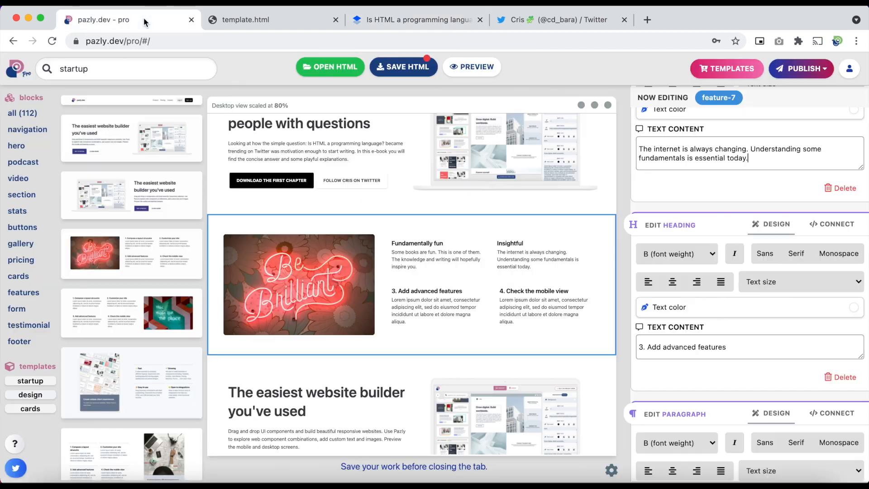
{"action": "left_click", "coordinate": [143, 21]}
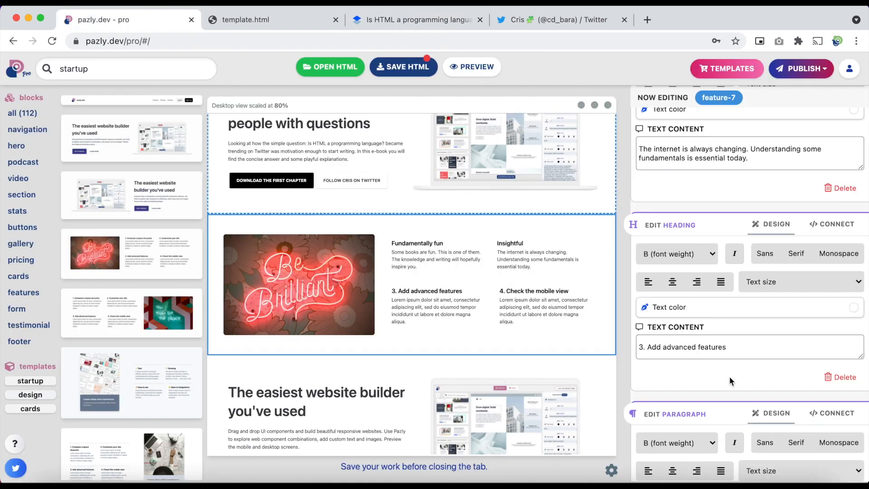
{"action": "left_click_drag", "start_coordinate": [730, 351], "coordinate": [637, 352]}
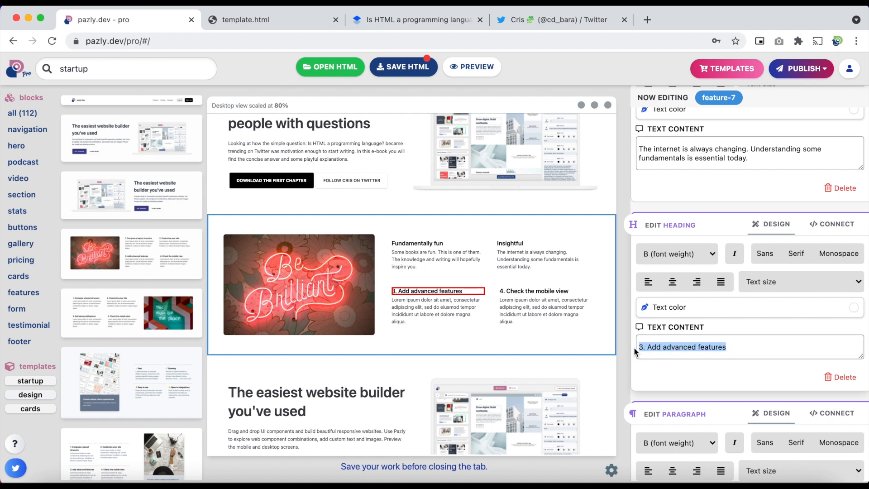
{"action": "key", "text": "ctrl+v"}
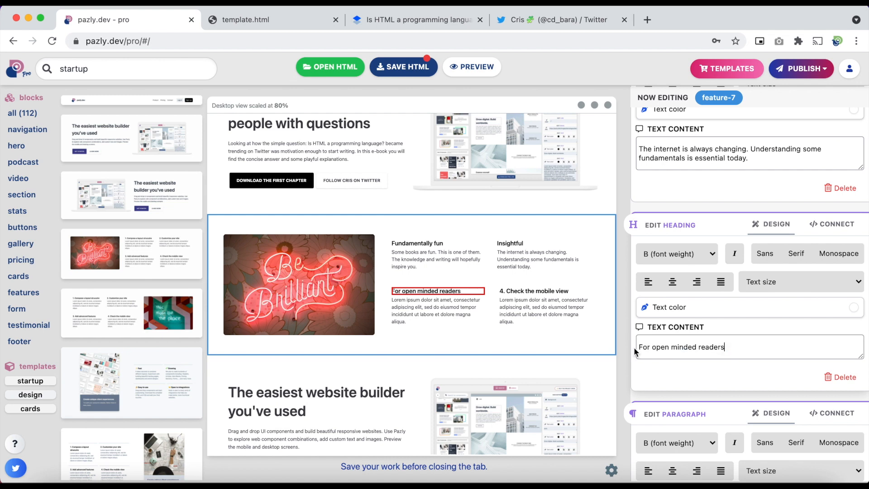
Replace the paragraph under "For open minded readers" with the Dropbox Paper text starting "This book has a target audience with age range 10 - 100".
{"action": "left_click", "coordinate": [408, 20]}
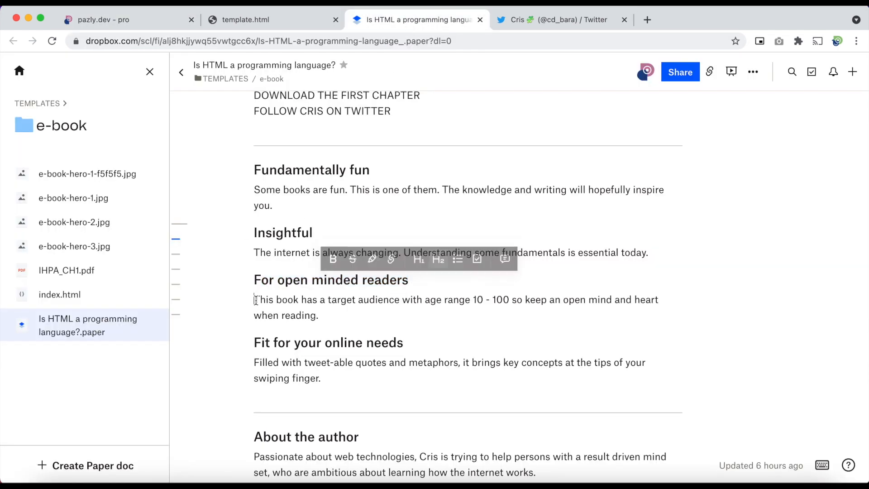
{"action": "left_click_drag", "start_coordinate": [255, 303], "coordinate": [326, 319]}
{"action": "key", "text": "super+c"}
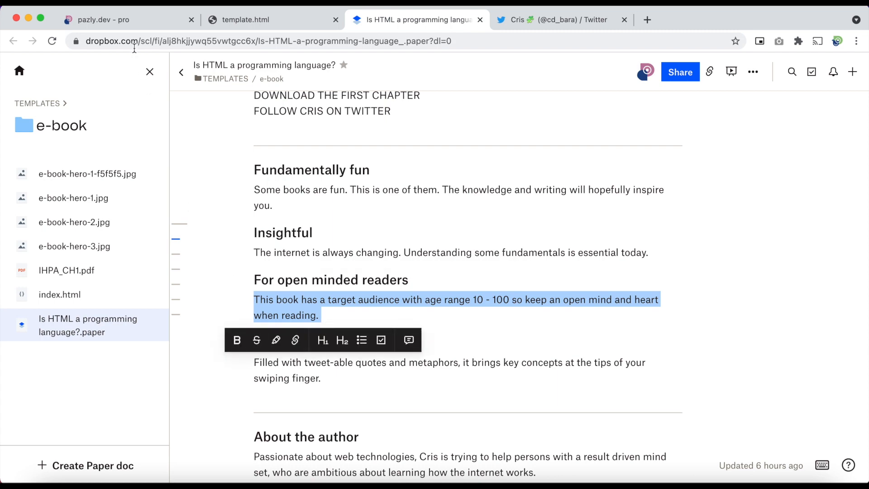
{"action": "left_click", "coordinate": [134, 20]}
{"action": "scroll", "coordinate": [677, 413], "scroll_direction": "down", "scroll_amount": 4}
{"action": "left_click", "coordinate": [678, 429]}
{"action": "key", "text": "super+a"}
{"action": "key", "text": "super+v"}
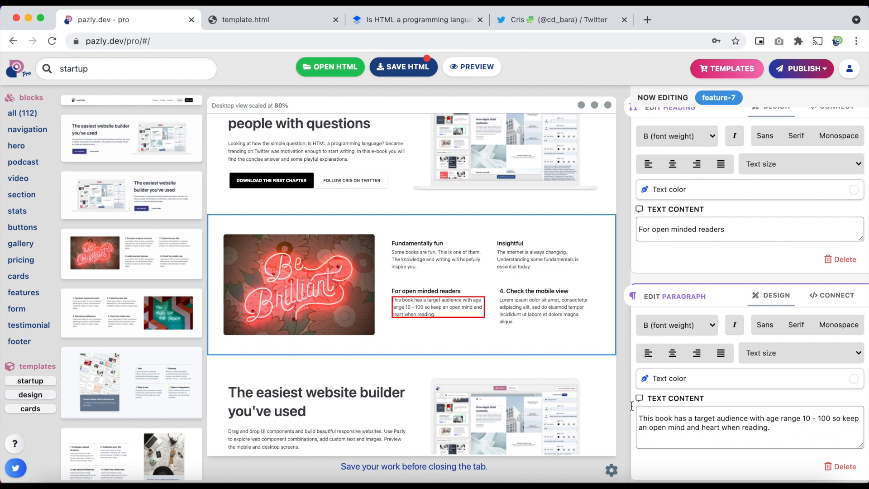
Replace the feature block's fourth heading, "4. Check the mobile view", with "Fit for your online needs", copied from the Dropbox Paper document.
{"action": "left_click", "coordinate": [380, 25]}
{"action": "scroll", "coordinate": [272, 312], "scroll_direction": "down", "scroll_amount": 2}
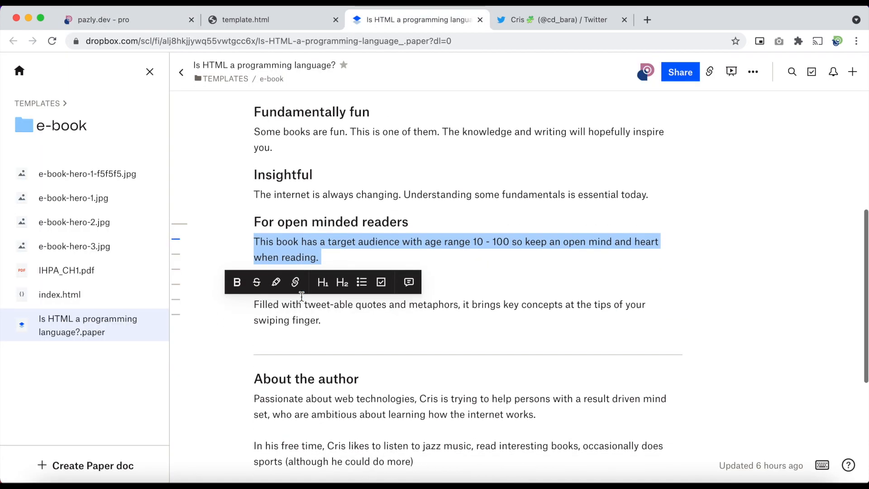
{"action": "left_click", "coordinate": [317, 320]}
{"action": "left_click_drag", "start_coordinate": [252, 286], "coordinate": [431, 287]}
{"action": "key", "text": "ctrl+c"}
{"action": "left_click", "coordinate": [102, 19]}
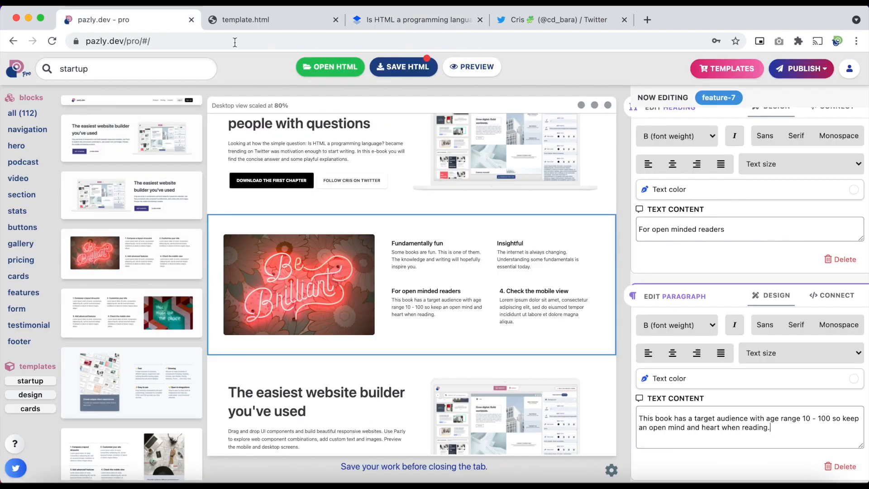
{"action": "scroll", "coordinate": [702, 392], "scroll_direction": "down", "scroll_amount": 3}
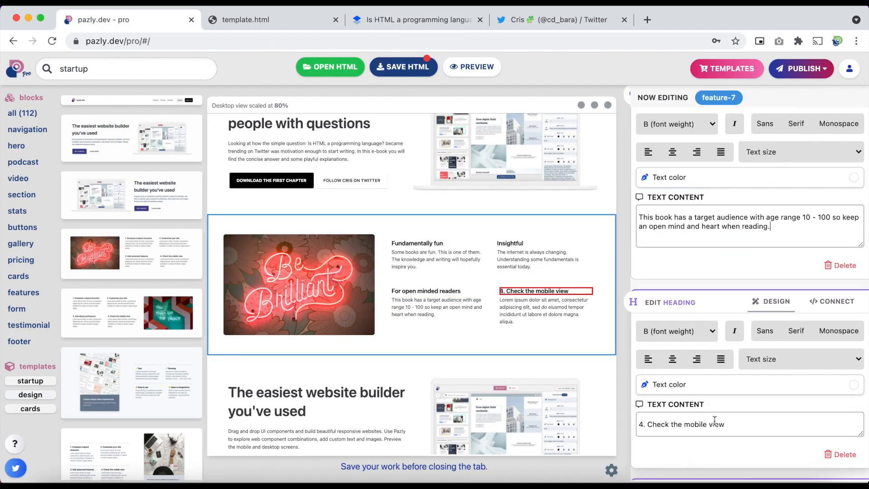
{"action": "triple_click", "coordinate": [715, 426]}
{"action": "key", "text": "ctrl+v"}
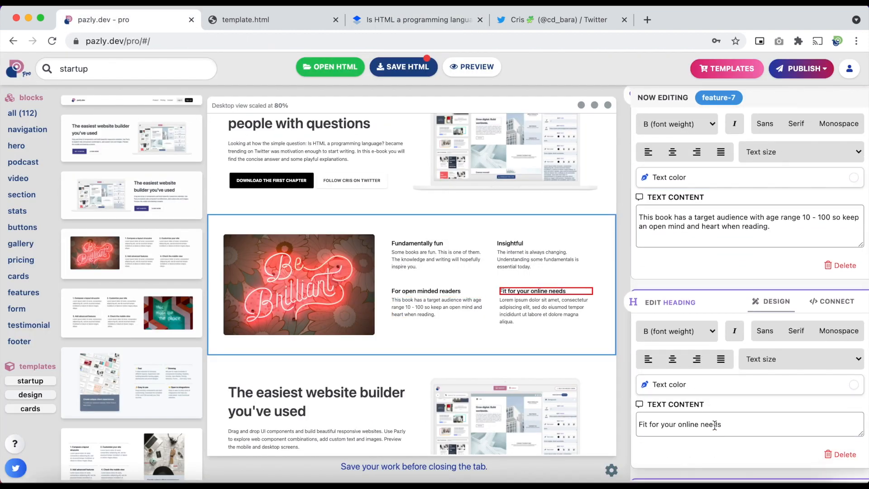
Replace the paragraph under "Fit for your online needs" with the Dropbox Paper text starting "Filled with tweet-able quotes and metaphors".
{"action": "left_click", "coordinate": [398, 20]}
{"action": "scroll", "coordinate": [295, 202], "scroll_direction": "down", "scroll_amount": 2}
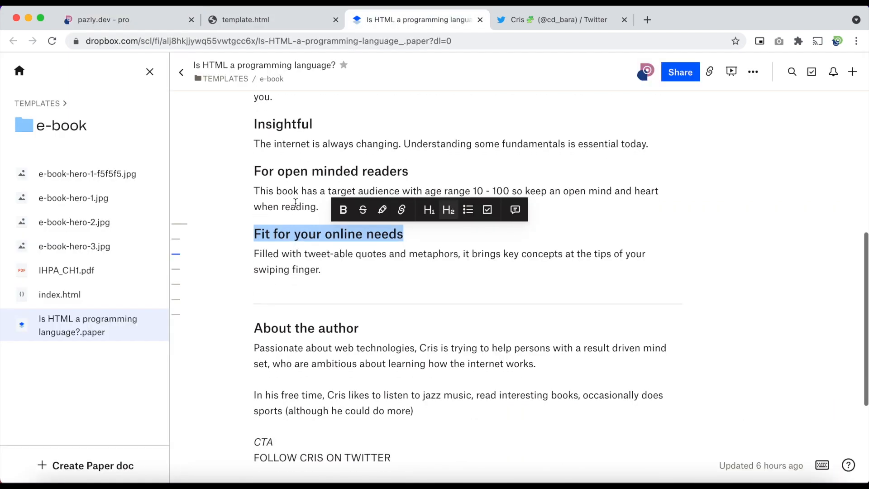
{"action": "left_click_drag", "start_coordinate": [254, 253], "coordinate": [344, 276]}
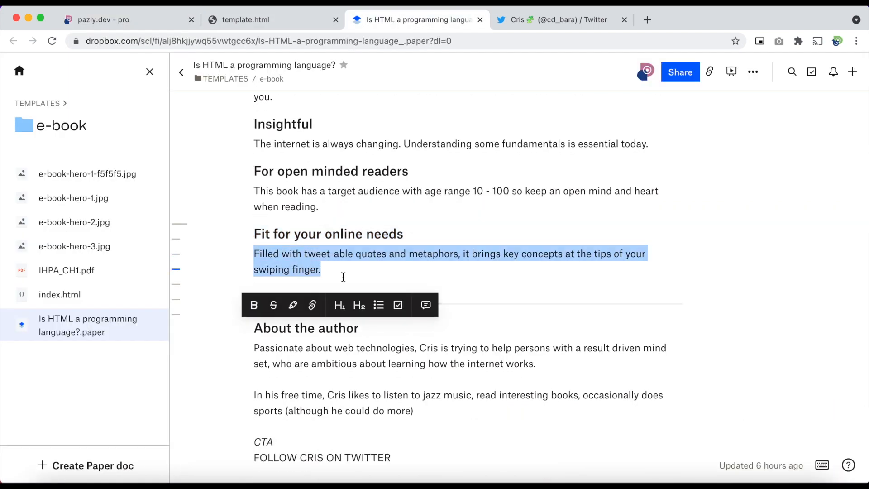
{"action": "left_click", "coordinate": [131, 20]}
{"action": "scroll", "coordinate": [688, 394], "scroll_direction": "down", "scroll_amount": 5}
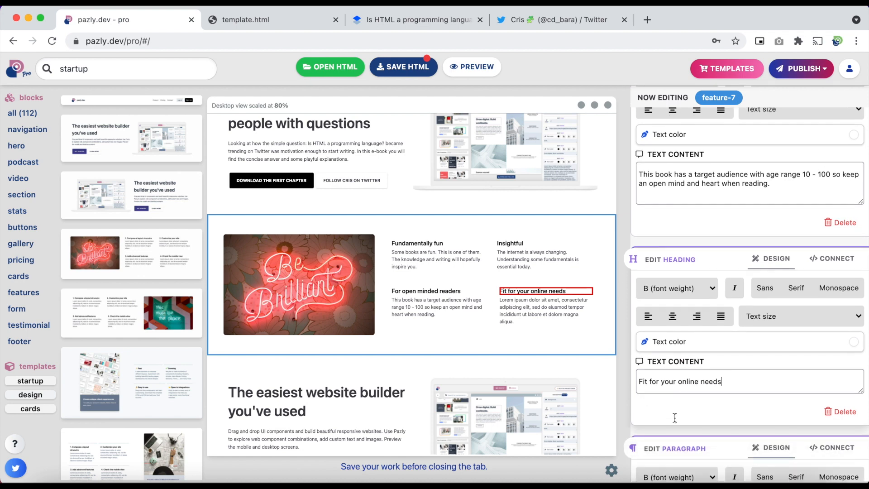
{"action": "left_click", "coordinate": [683, 447]}
{"action": "key", "text": "ctrl+a"}
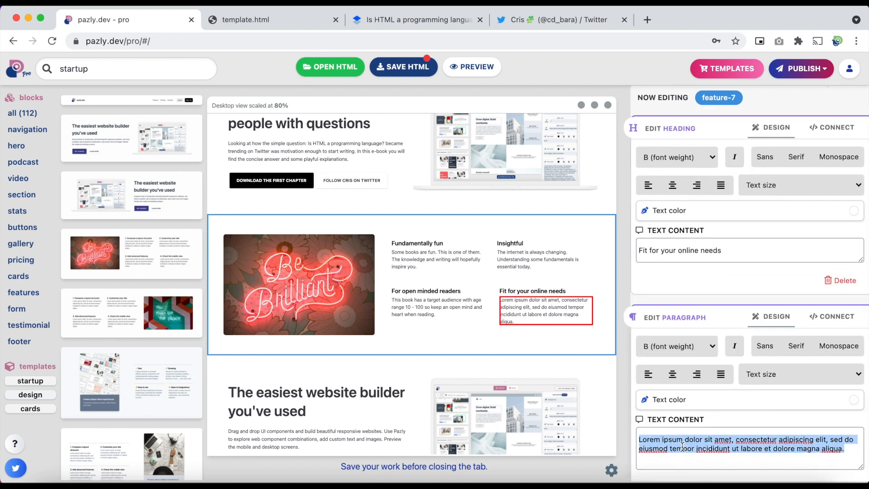
{"action": "type", "text": "Filled with tweet-able quotes and metaphors, it brings key concepts at the tips of your swiping finger."}
Check the author section in template.html and replace the heading of the hero block below the features with "About the author" from Dropbox Paper.
{"action": "scroll", "coordinate": [351, 289], "scroll_direction": "down", "scroll_amount": 1}
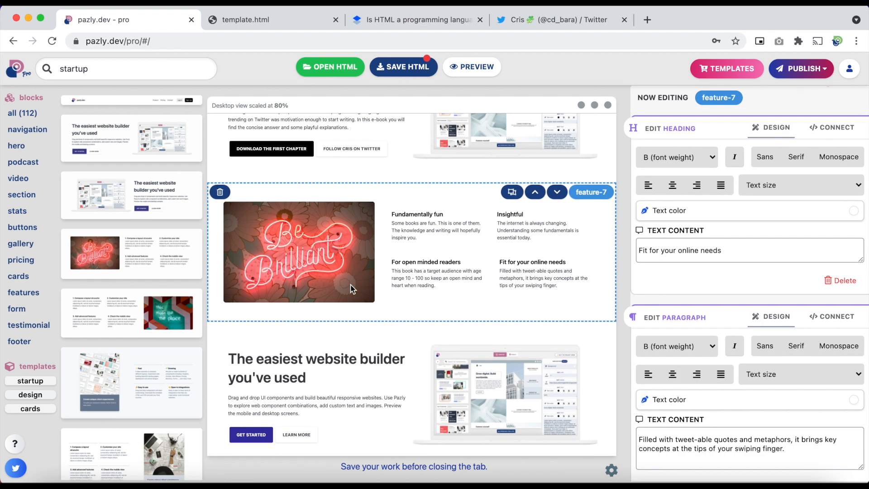
{"action": "scroll", "coordinate": [351, 289], "scroll_direction": "down", "scroll_amount": 1}
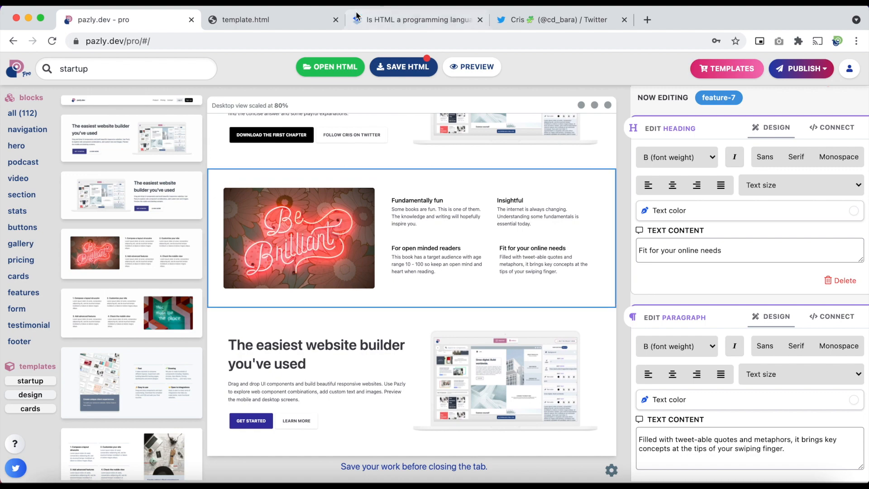
{"action": "left_click", "coordinate": [295, 20]}
{"action": "scroll", "coordinate": [299, 227], "scroll_direction": "down", "scroll_amount": 15}
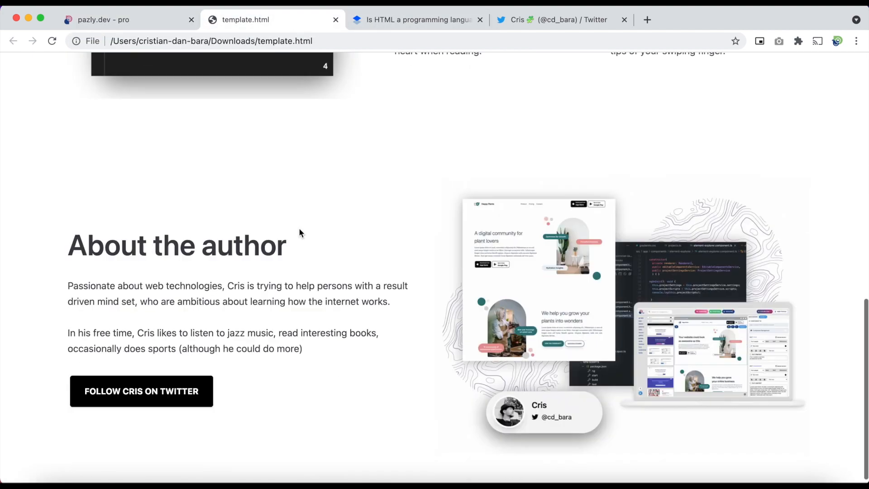
{"action": "left_click", "coordinate": [150, 22]}
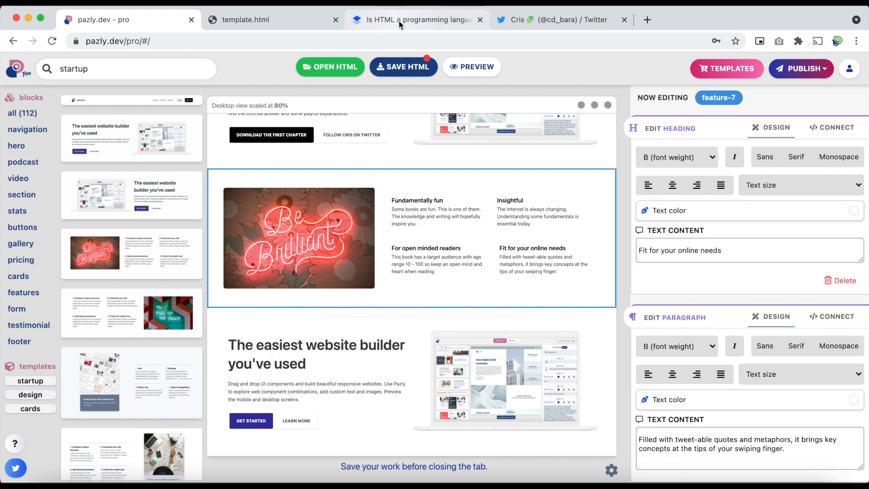
{"action": "left_click", "coordinate": [364, 19]}
{"action": "scroll", "coordinate": [412, 183], "scroll_direction": "down", "scroll_amount": 4}
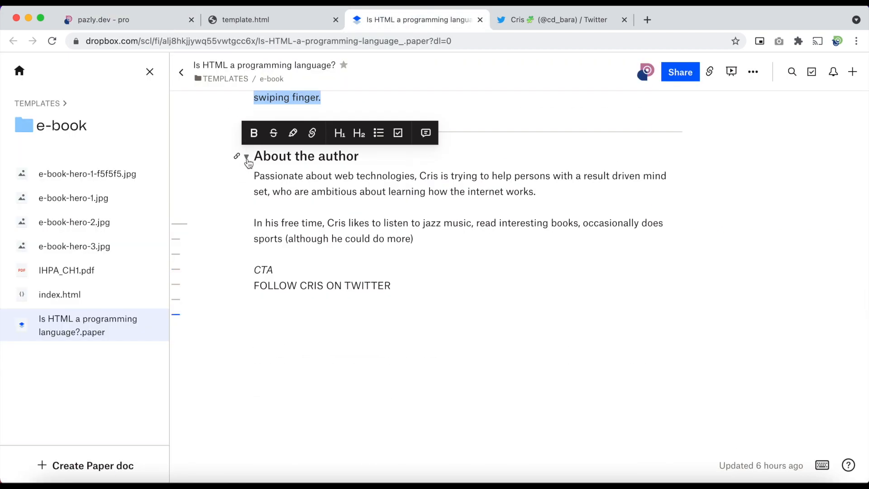
{"action": "left_click", "coordinate": [255, 156]}
{"action": "left_click_drag", "start_coordinate": [255, 155], "coordinate": [400, 163]}
{"action": "key", "text": "ctrl+c"}
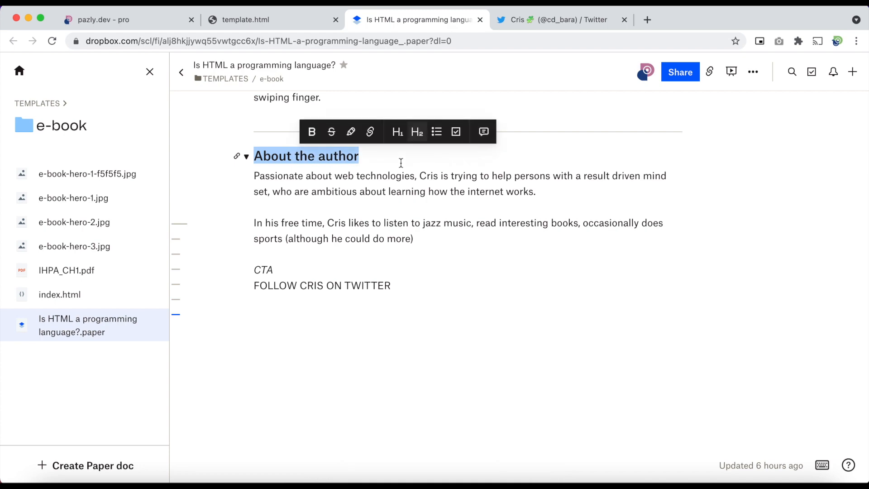
{"action": "left_click", "coordinate": [120, 19]}
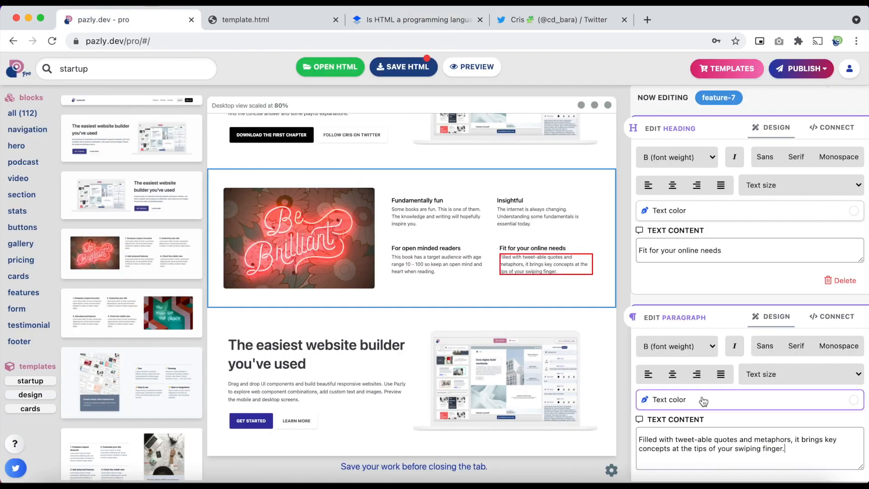
{"action": "left_click", "coordinate": [296, 421]}
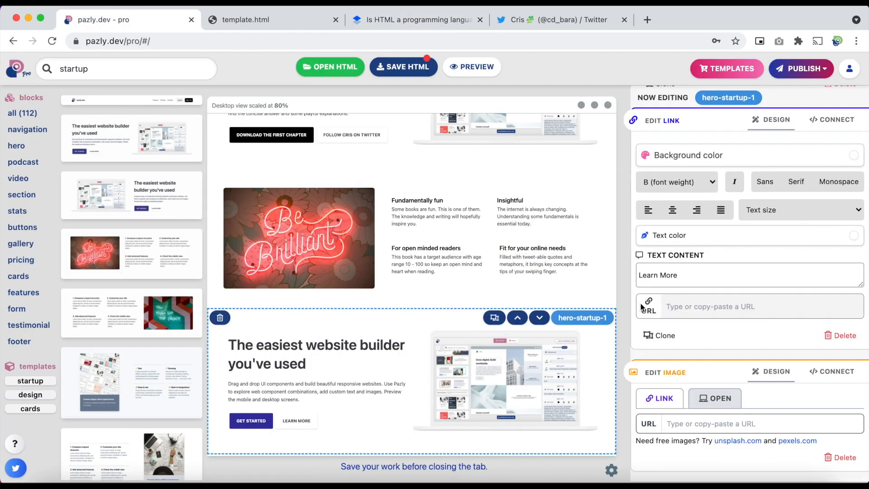
{"action": "scroll", "coordinate": [723, 280], "scroll_direction": "up", "scroll_amount": 5}
{"action": "scroll", "coordinate": [706, 204], "scroll_direction": "up", "scroll_amount": 4}
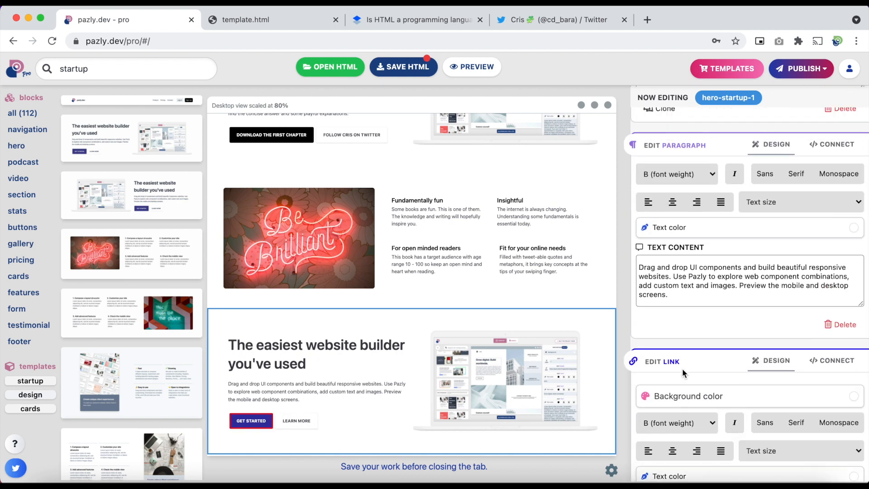
{"action": "triple_click", "coordinate": [710, 141]}
{"action": "key", "text": "ctrl+v"}
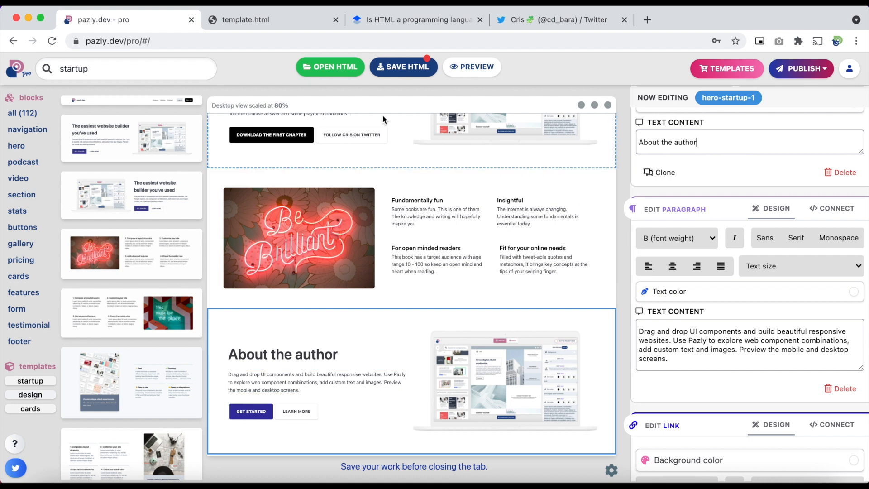
Replace the paragraph under "About the author" with the two Dropbox Paper paragraphs starting "Passionate about web technologies" and "In his free time".
{"action": "left_click", "coordinate": [410, 19]}
{"action": "left_click_drag", "start_coordinate": [258, 175], "coordinate": [448, 249]}
{"action": "key", "text": "ctrl+c"}
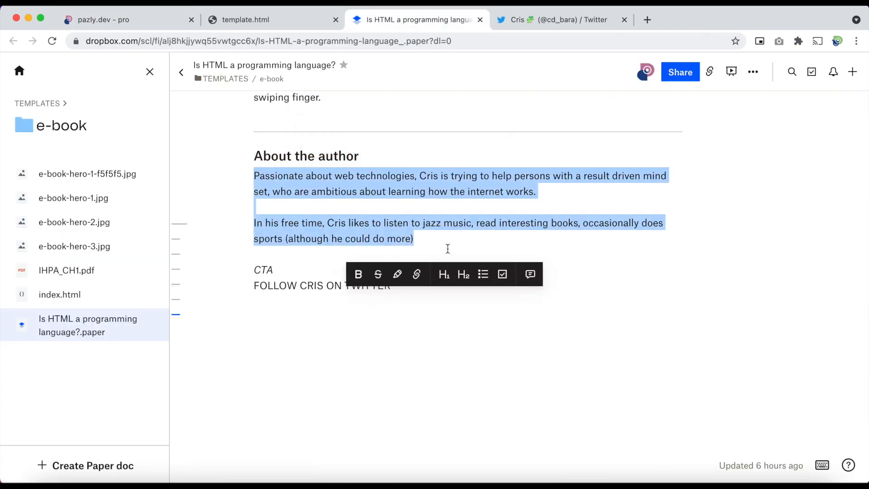
{"action": "left_click", "coordinate": [98, 7]}
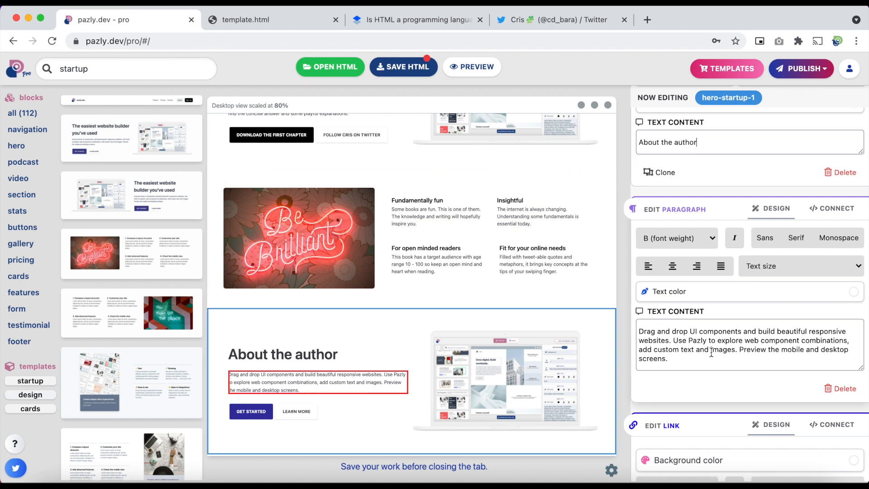
{"action": "key", "text": "ctrl+a"}
{"action": "key", "text": "ctrl+v"}
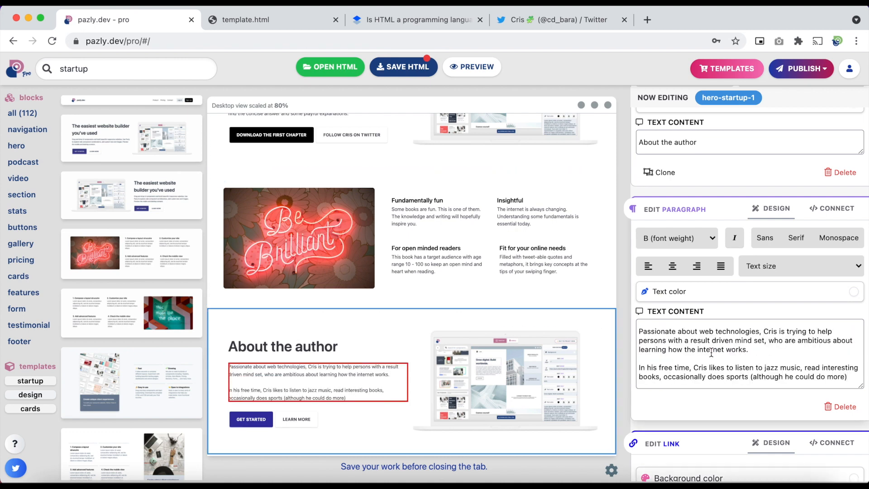
Delete the "Learn More" button from the "About the author" block.
{"action": "scroll", "coordinate": [712, 353], "scroll_direction": "down", "scroll_amount": 6}
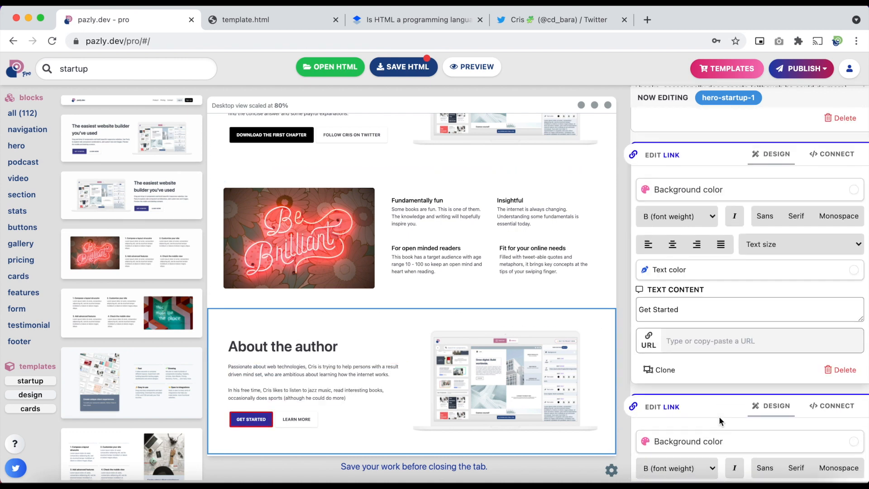
{"action": "scroll", "coordinate": [720, 421], "scroll_direction": "down", "scroll_amount": 6}
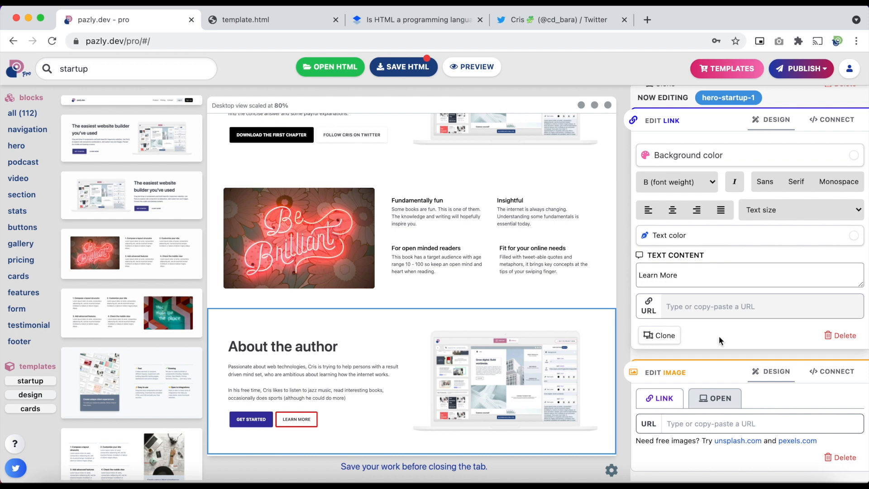
{"action": "left_click", "coordinate": [832, 336]}
Clone the "Get Started" button in the "About the author" block and delete the duplicate.
{"action": "scroll", "coordinate": [819, 339], "scroll_direction": "up", "scroll_amount": 2}
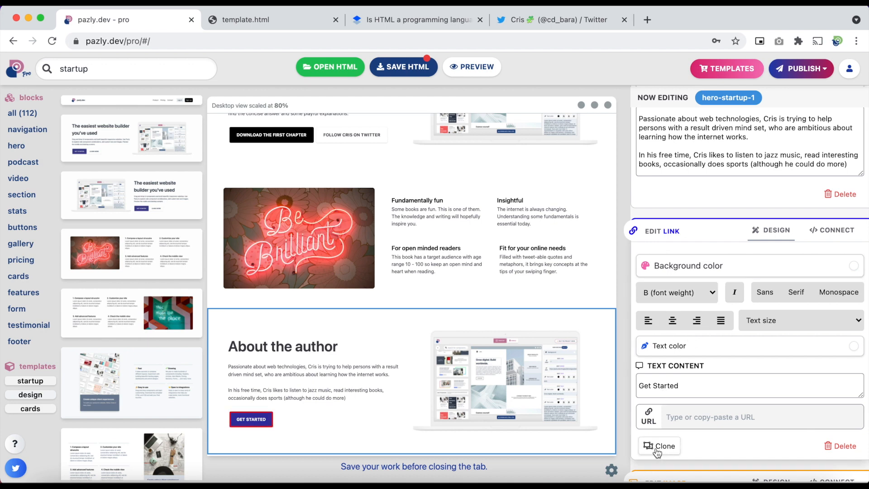
{"action": "left_click", "coordinate": [658, 448]}
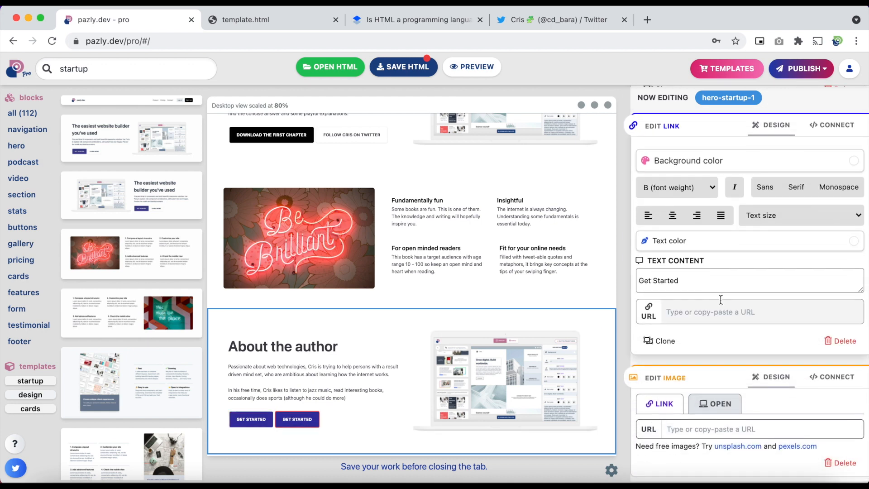
{"action": "left_click", "coordinate": [838, 341]}
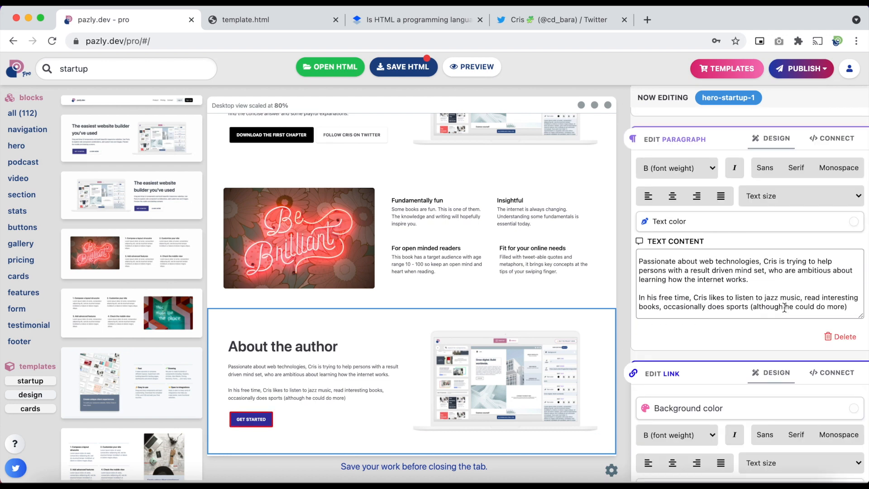
Replace the "Get Started" text in the "About the author" block with the Twitter follow CTA text copied from Dropbox Paper.
{"action": "left_click", "coordinate": [432, 20]}
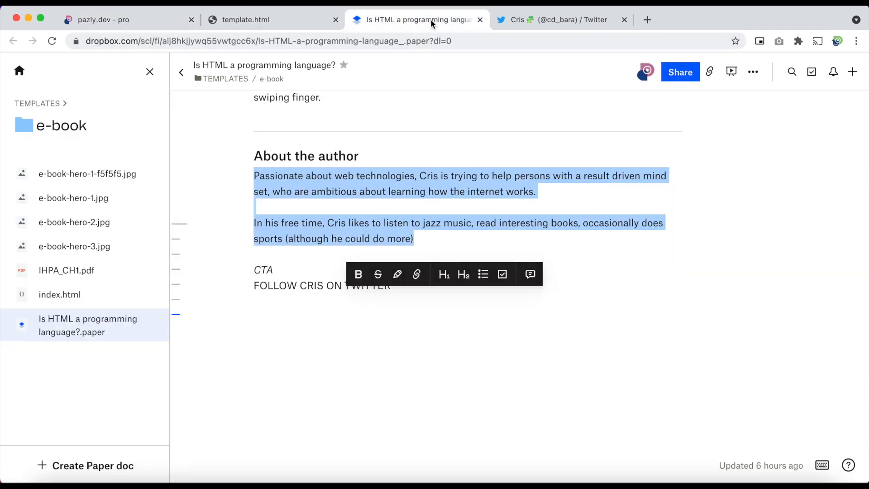
{"action": "left_click_drag", "start_coordinate": [258, 293], "coordinate": [407, 285]}
{"action": "key", "text": "super+c"}
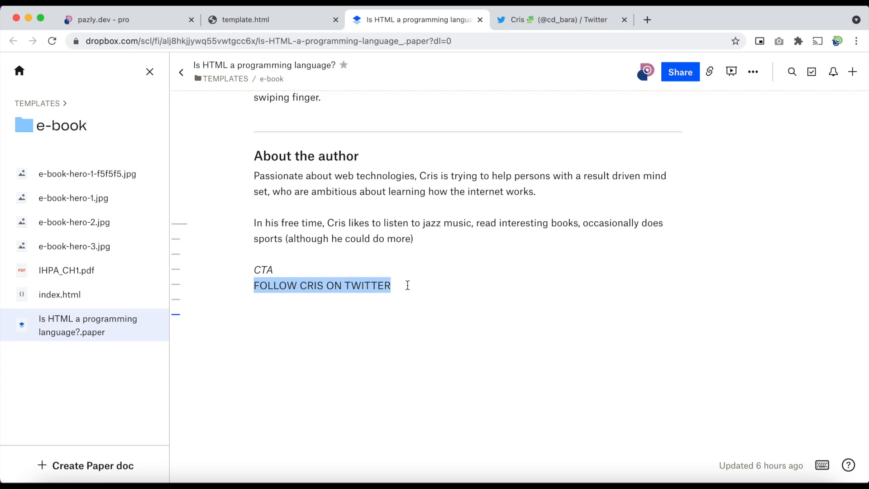
{"action": "left_click", "coordinate": [144, 18]}
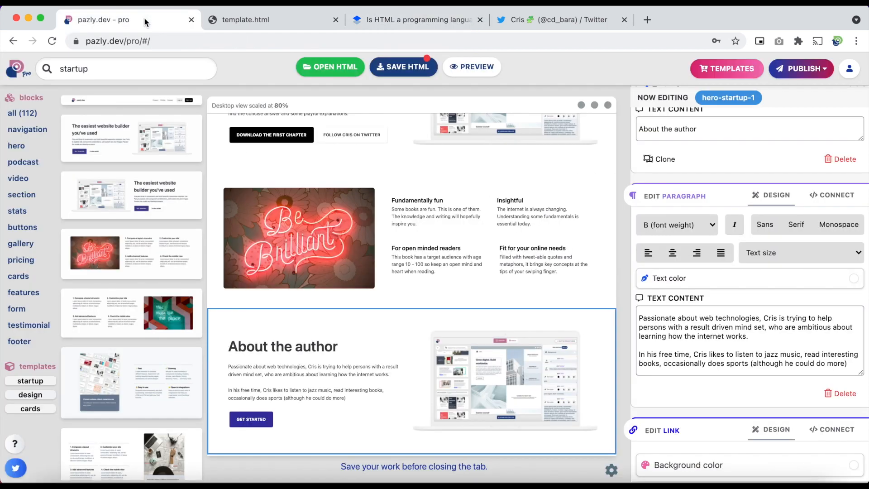
{"action": "scroll", "coordinate": [672, 357], "scroll_direction": "down", "scroll_amount": 3}
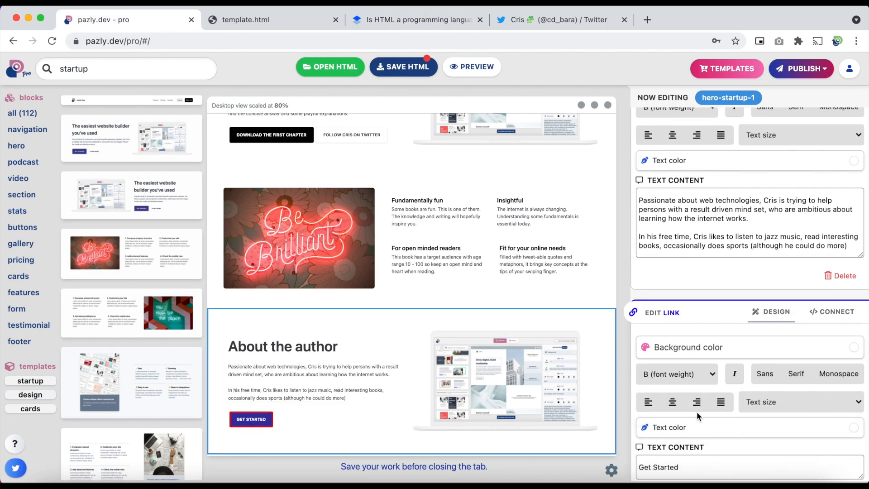
{"action": "scroll", "coordinate": [699, 416], "scroll_direction": "down", "scroll_amount": 2}
{"action": "left_click_drag", "start_coordinate": [693, 394], "coordinate": [635, 391]}
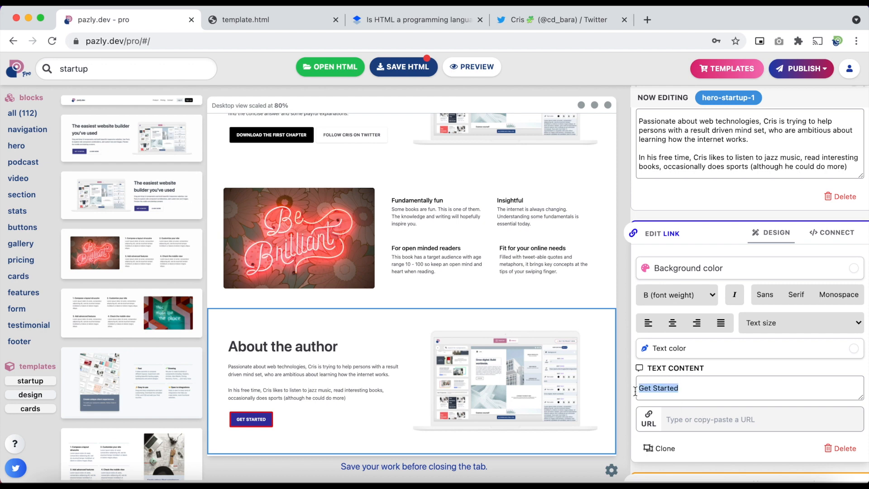
{"action": "key", "text": "super+v"}
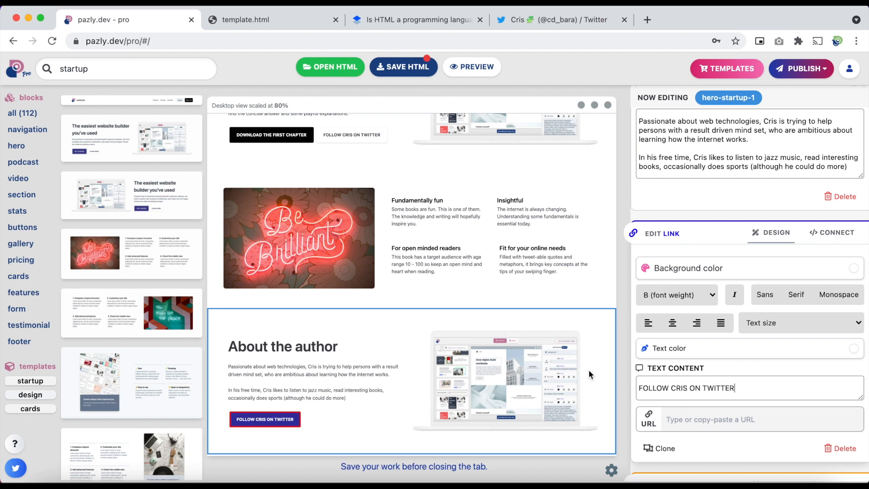
Set the background color of the Twitter button in the "About the author" block to black.
{"action": "left_click", "coordinate": [659, 269]}
{"action": "left_click", "coordinate": [676, 303]}
{"action": "scroll", "coordinate": [314, 253], "scroll_direction": "up", "scroll_amount": 3}
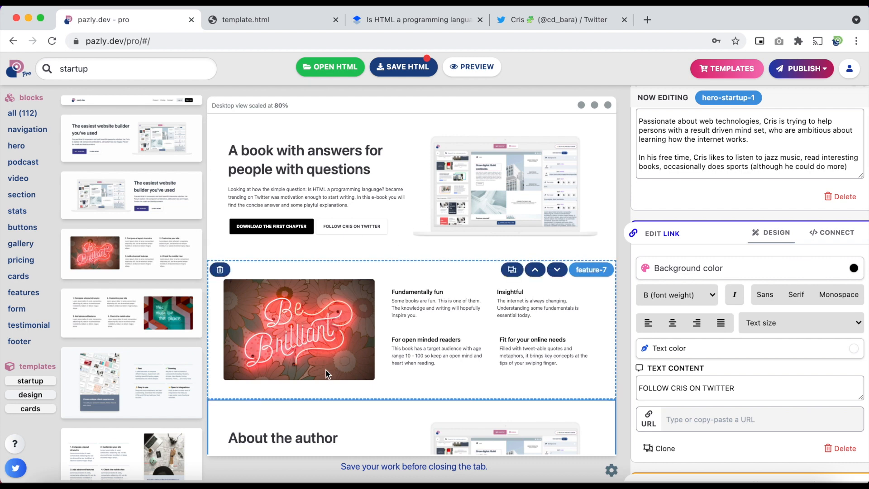
{"action": "scroll", "coordinate": [342, 284], "scroll_direction": "down", "scroll_amount": 3}
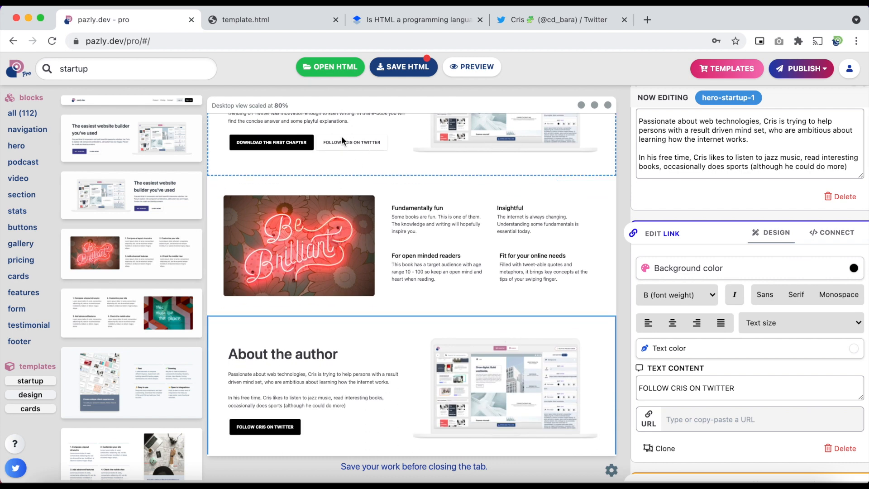
{"action": "scroll", "coordinate": [293, 383], "scroll_direction": "up", "scroll_amount": 2}
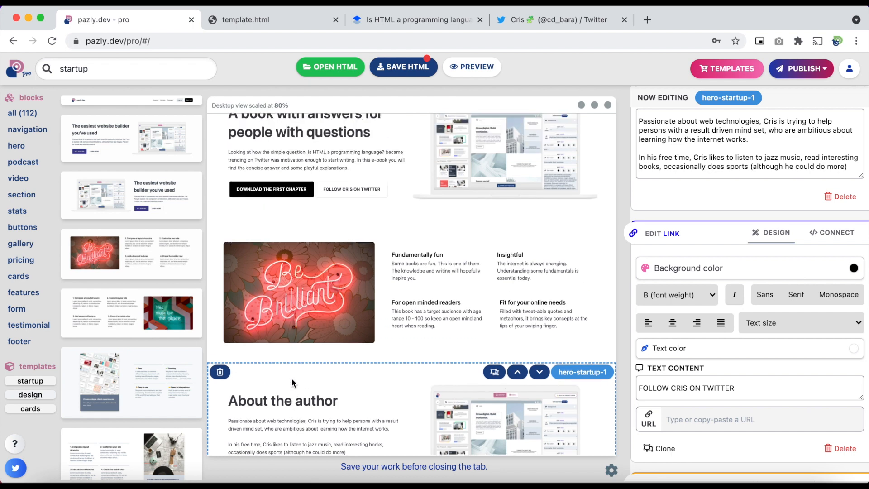
Link the hero block's Twitter button to the author's profile address copied from the Twitter tab, and test the link.
{"action": "left_click", "coordinate": [515, 21]}
{"action": "left_click", "coordinate": [241, 41]}
{"action": "key", "text": "ctrl+c"}
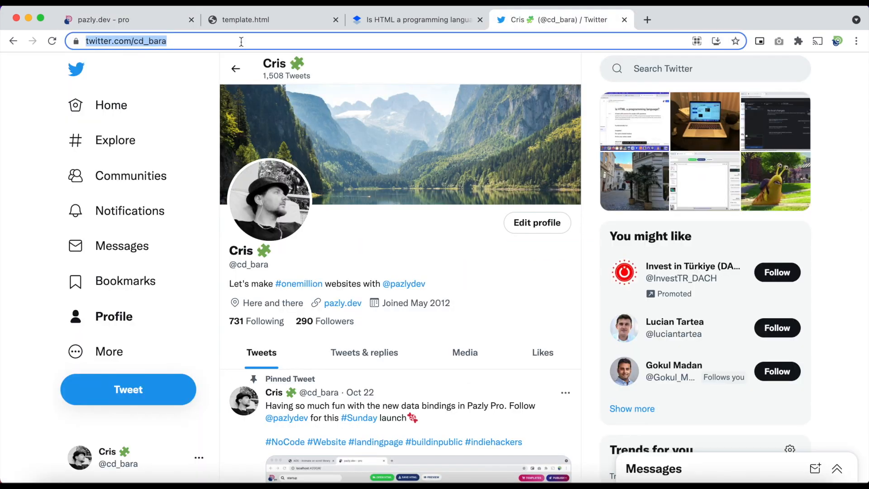
{"action": "left_click", "coordinate": [154, 18]}
{"action": "scroll", "coordinate": [547, 222], "scroll_direction": "up", "scroll_amount": 1}
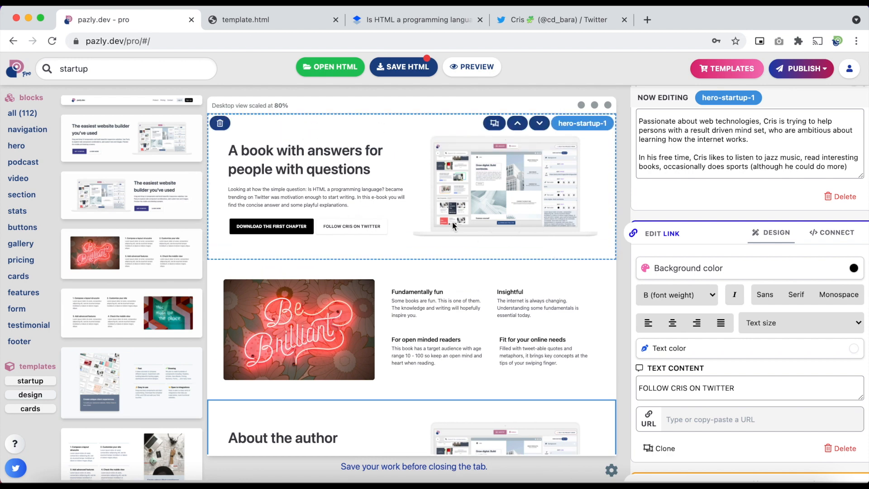
{"action": "left_click", "coordinate": [453, 226]}
{"action": "scroll", "coordinate": [768, 271], "scroll_direction": "down", "scroll_amount": 7}
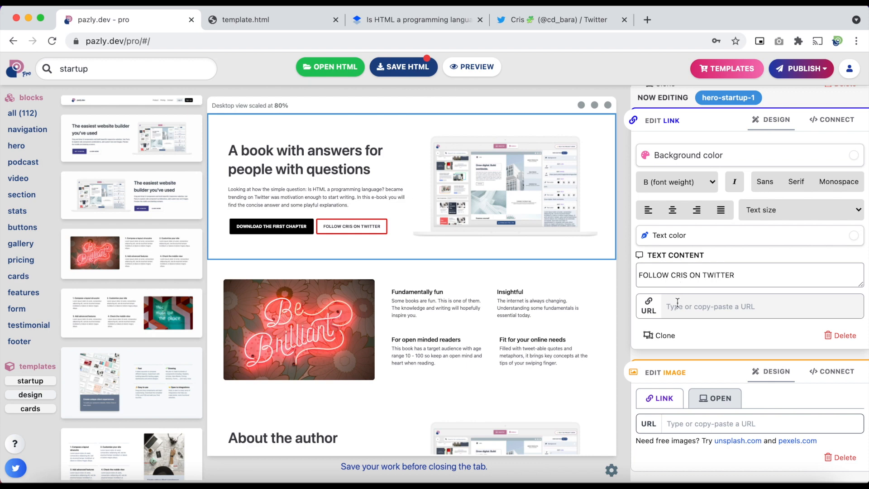
{"action": "left_click", "coordinate": [675, 307]}
{"action": "key", "text": "ctrl+v"}
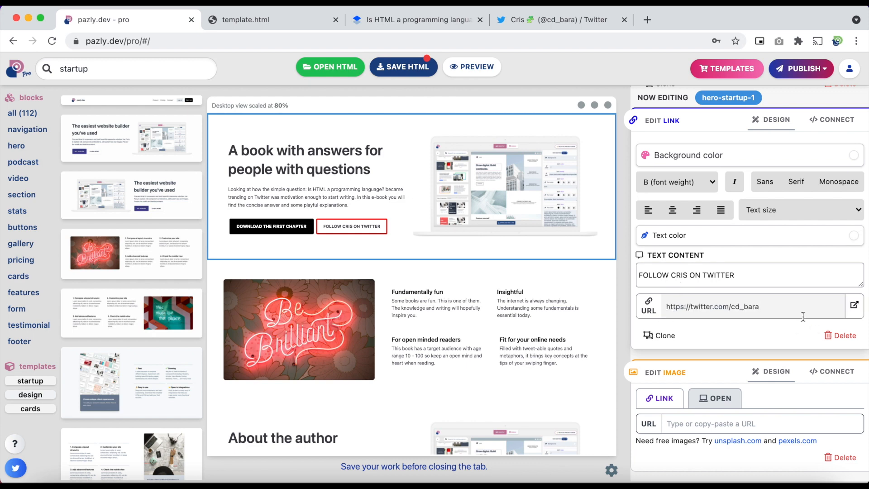
{"action": "left_click", "coordinate": [855, 305]}
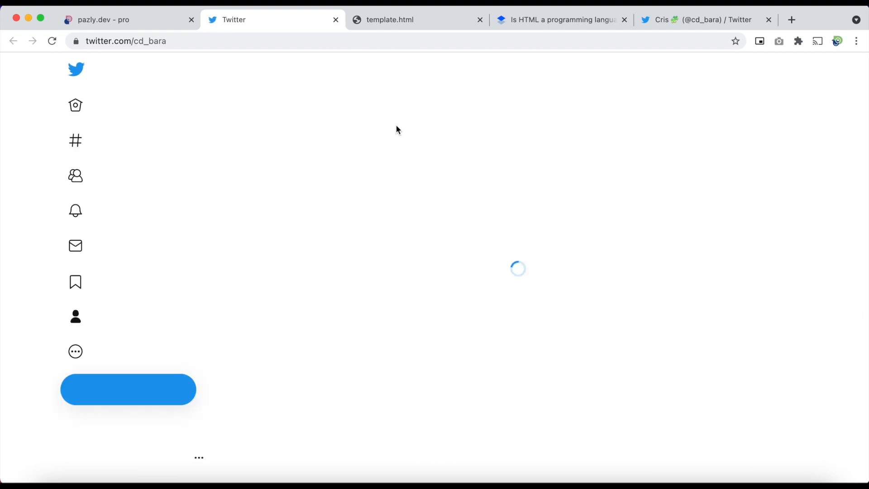
{"action": "left_click", "coordinate": [336, 20]}
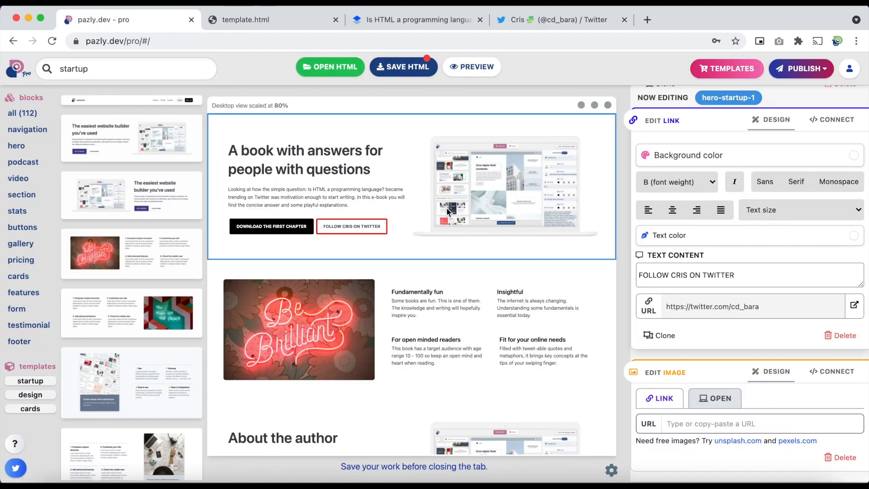
Set the URL of the Twitter button in the "About the author" block to the author's Twitter profile address.
{"action": "scroll", "coordinate": [472, 230], "scroll_direction": "down", "scroll_amount": 2}
{"action": "left_click", "coordinate": [402, 410]}
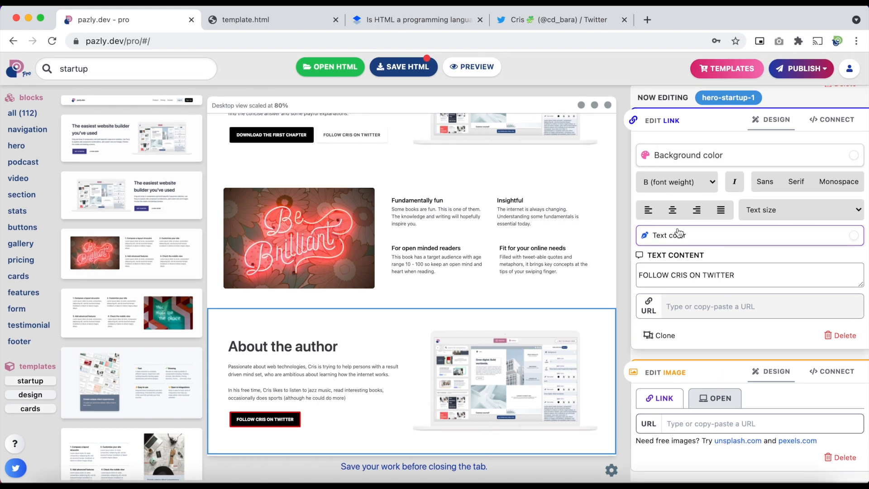
{"action": "left_click", "coordinate": [673, 303]}
{"action": "type", "text": "https://twitter.com/cd_bara"}
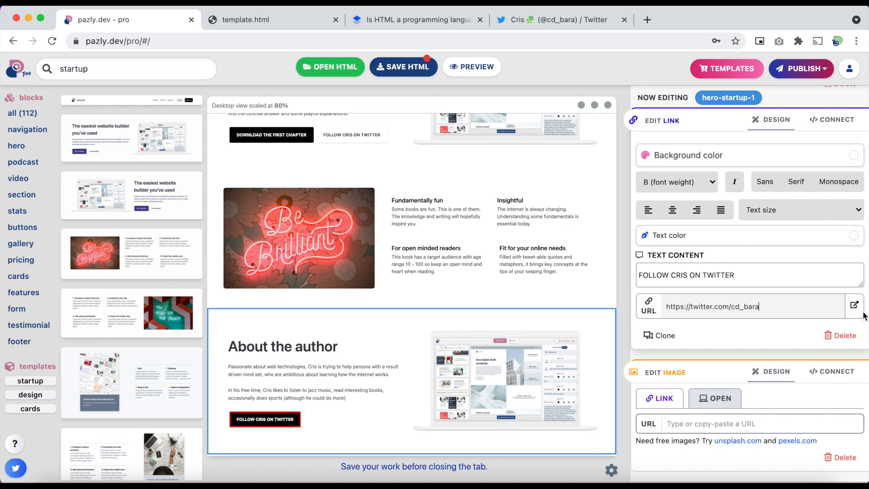
Switch to Finder and copy the file name IHPA_CH1.pdf from the e-book folder in Downloads.
{"action": "scroll", "coordinate": [308, 421], "scroll_direction": "up", "scroll_amount": 3}
{"action": "scroll", "coordinate": [308, 421], "scroll_direction": "down", "scroll_amount": 2}
{"action": "scroll", "coordinate": [299, 398], "scroll_direction": "up", "scroll_amount": 2}
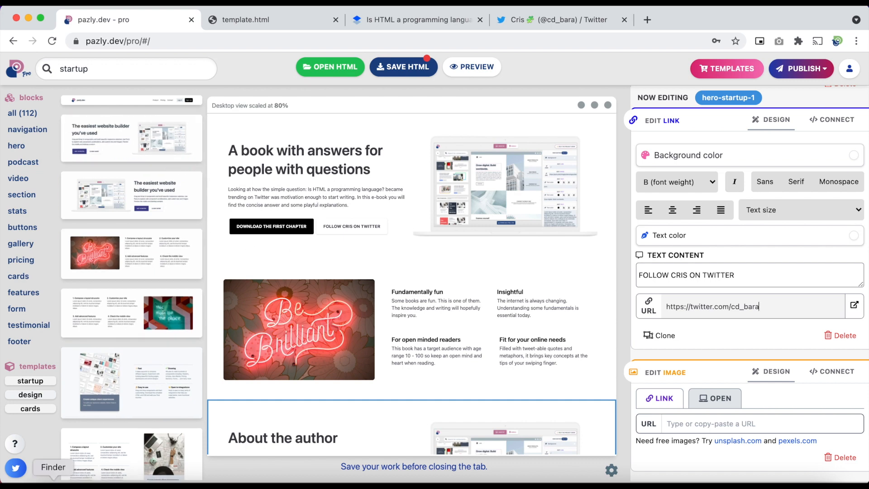
{"action": "left_click", "coordinate": [53, 486]}
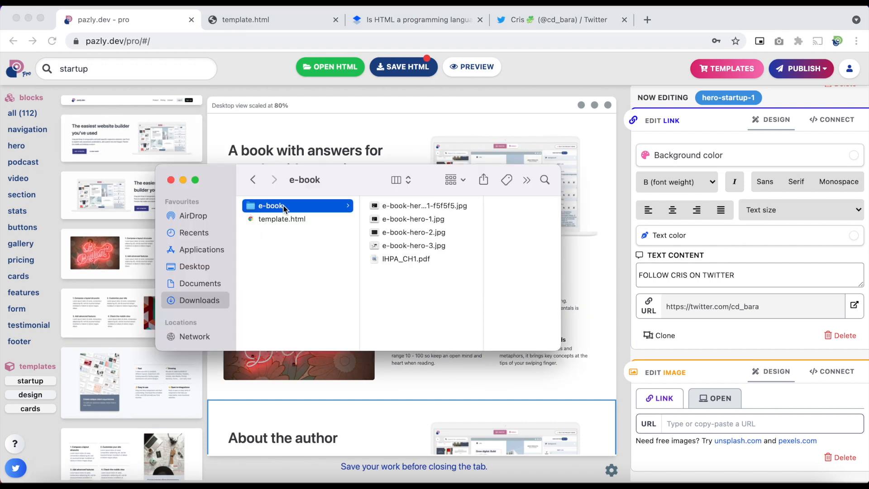
{"action": "left_click", "coordinate": [400, 262]}
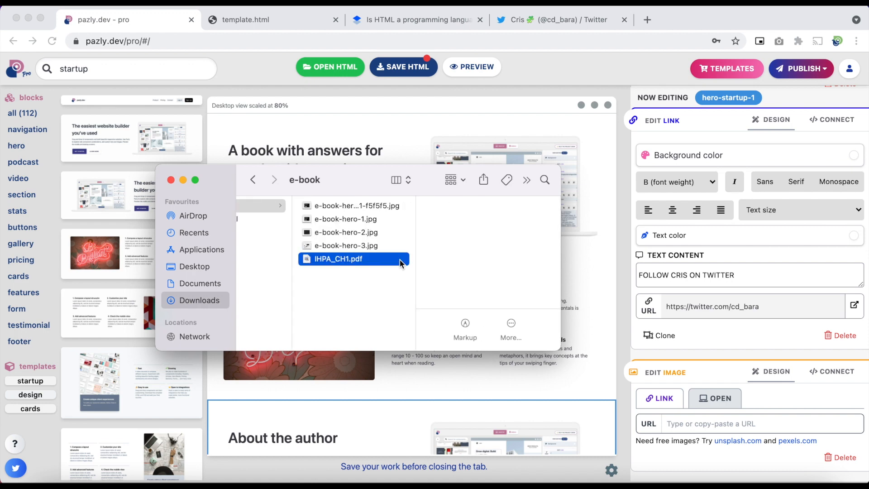
{"action": "right_click", "coordinate": [340, 265]}
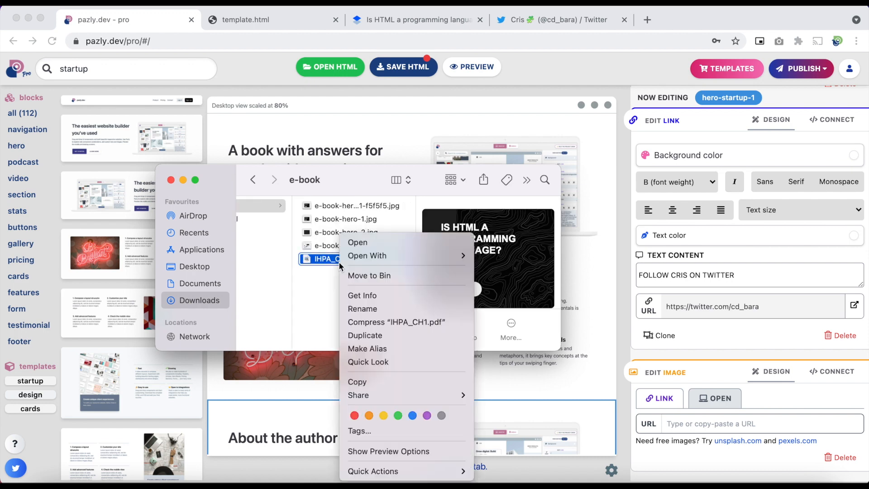
{"action": "left_click", "coordinate": [366, 311]}
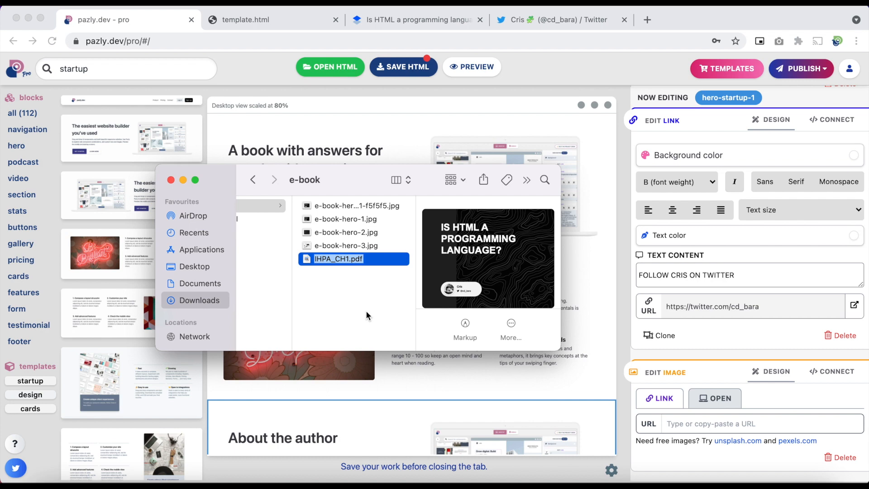
Set the URL of the hero block's "DOWNLOAD THE FIRST CHAPTER" button to IHPA_CH1.pdf.
{"action": "left_click", "coordinate": [601, 197]}
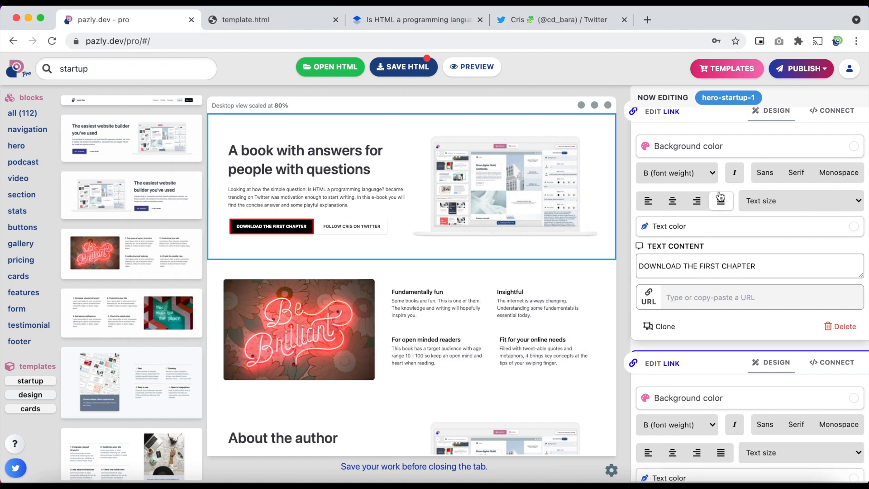
{"action": "scroll", "coordinate": [721, 197], "scroll_direction": "up", "scroll_amount": 6}
{"action": "scroll", "coordinate": [721, 197], "scroll_direction": "down", "scroll_amount": 7}
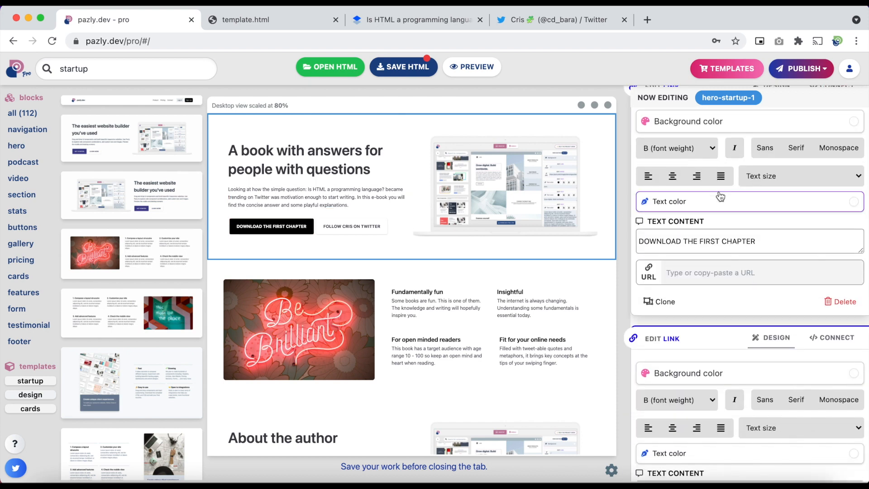
{"action": "type", "text": "IHPL_CH1.pdf"}
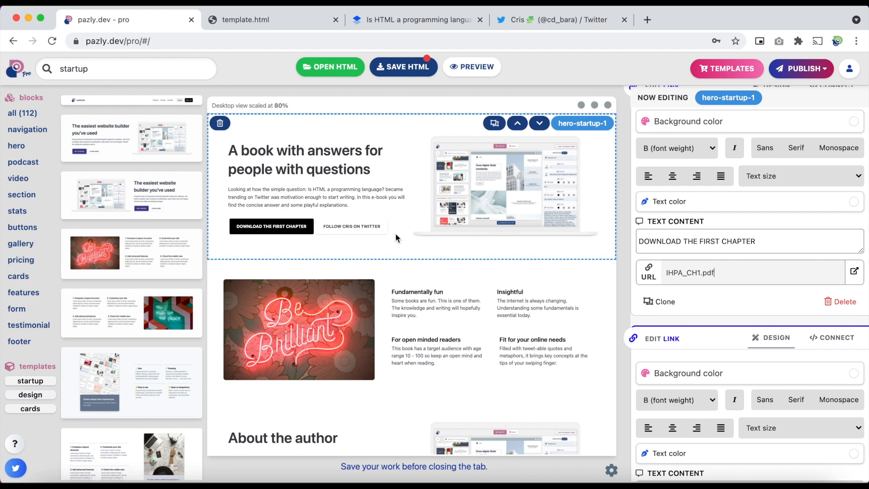
{"action": "scroll", "coordinate": [395, 233], "scroll_direction": "down", "scroll_amount": 3}
{"action": "scroll", "coordinate": [395, 233], "scroll_direction": "up", "scroll_amount": 3}
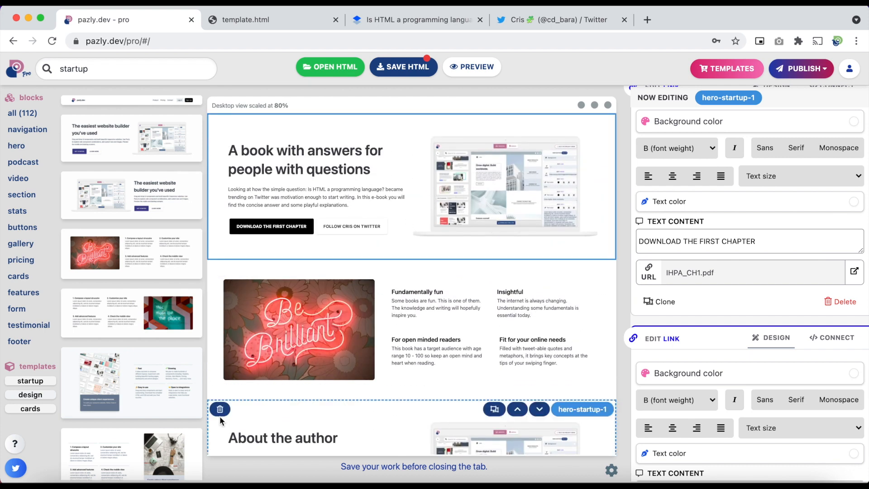
Replace the hero block's image with the local file e-book-hero-1.jpg from the e-book folder.
{"action": "scroll", "coordinate": [762, 254], "scroll_direction": "down", "scroll_amount": 5}
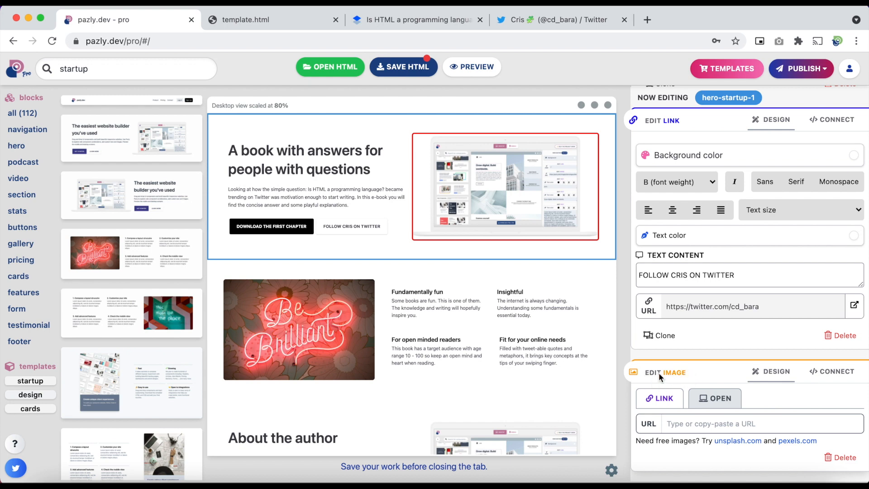
{"action": "left_click", "coordinate": [718, 400]}
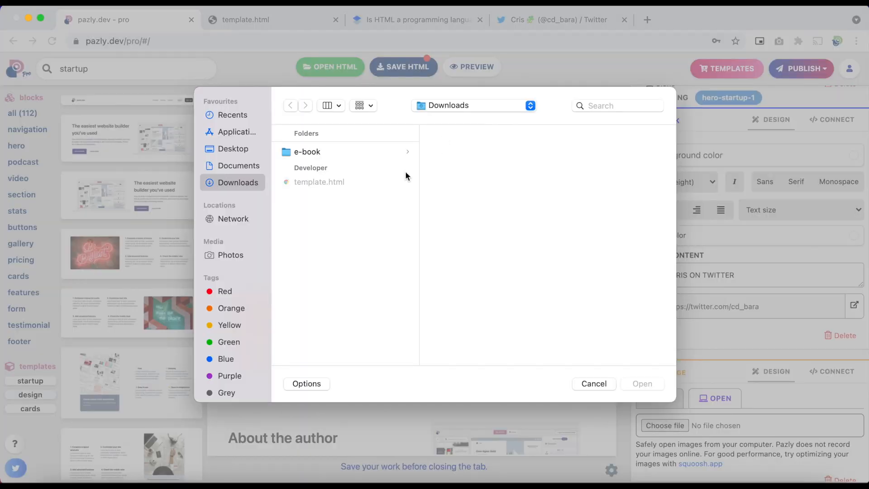
{"action": "left_click", "coordinate": [363, 148]}
{"action": "left_click", "coordinate": [491, 167]}
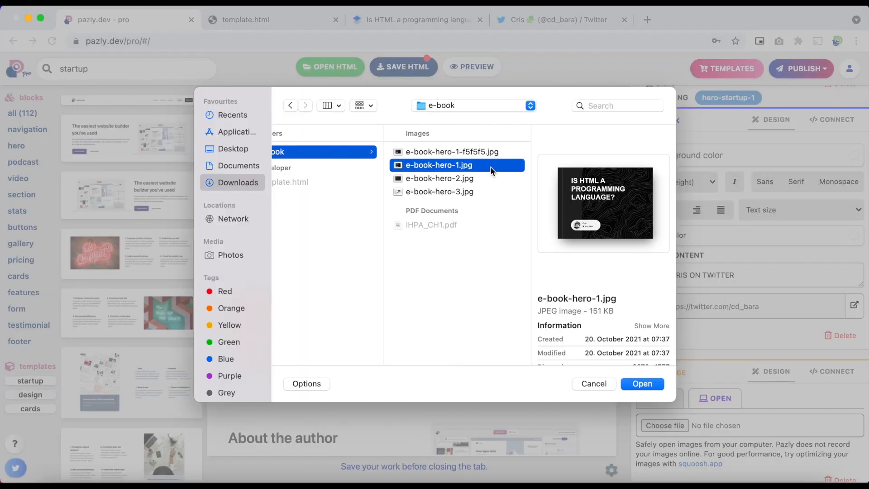
{"action": "left_click", "coordinate": [646, 383]}
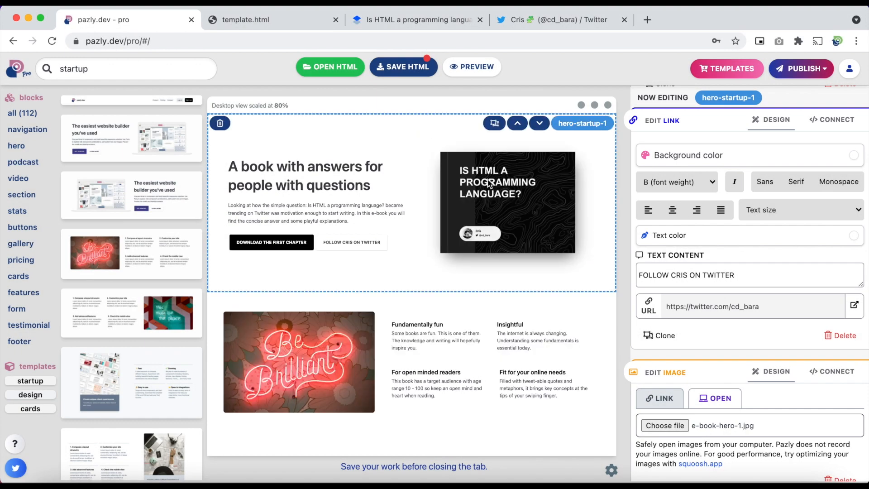
Replace the neon sign image in the feature-7 block with the local file e-book-hero-2.jpg.
{"action": "scroll", "coordinate": [454, 278], "scroll_direction": "down", "scroll_amount": 3}
{"action": "left_click", "coordinate": [408, 265]}
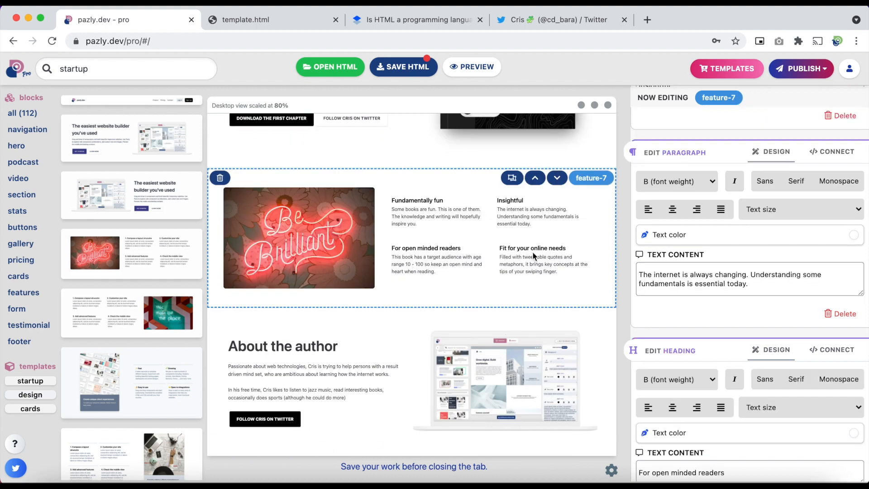
{"action": "scroll", "coordinate": [735, 312], "scroll_direction": "up", "scroll_amount": 10}
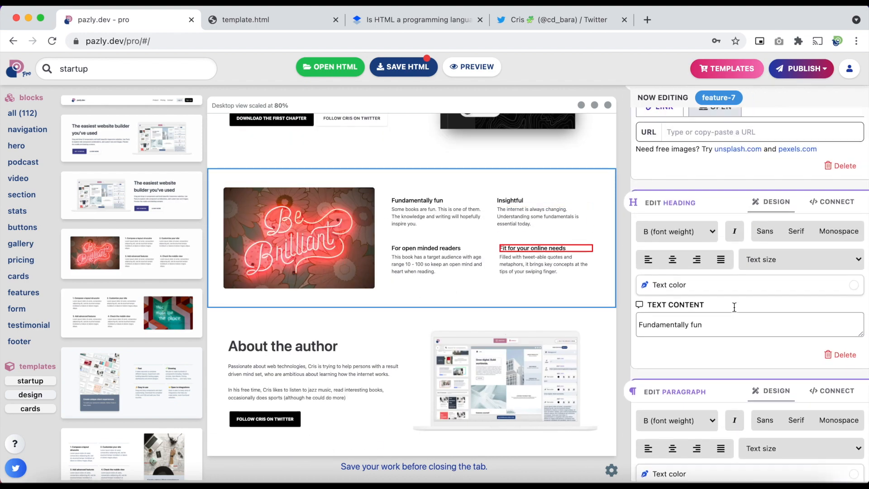
{"action": "left_click", "coordinate": [723, 236]}
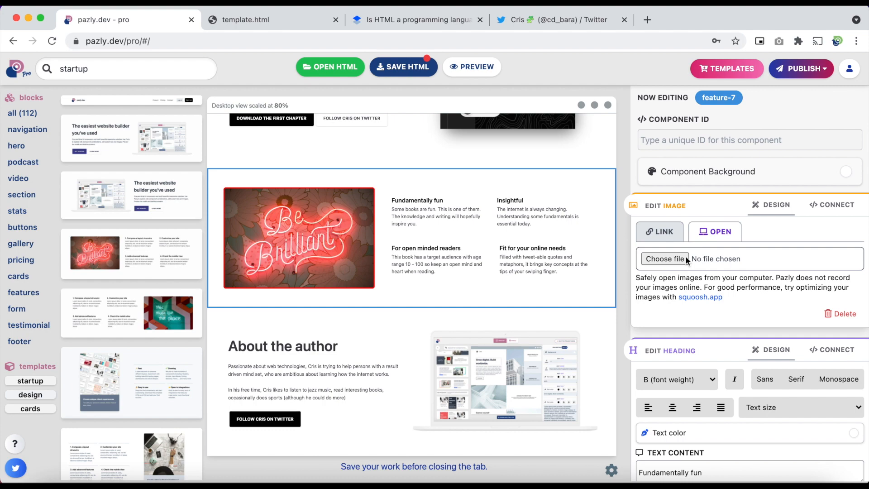
{"action": "left_click", "coordinate": [670, 257]}
{"action": "left_click", "coordinate": [349, 178]}
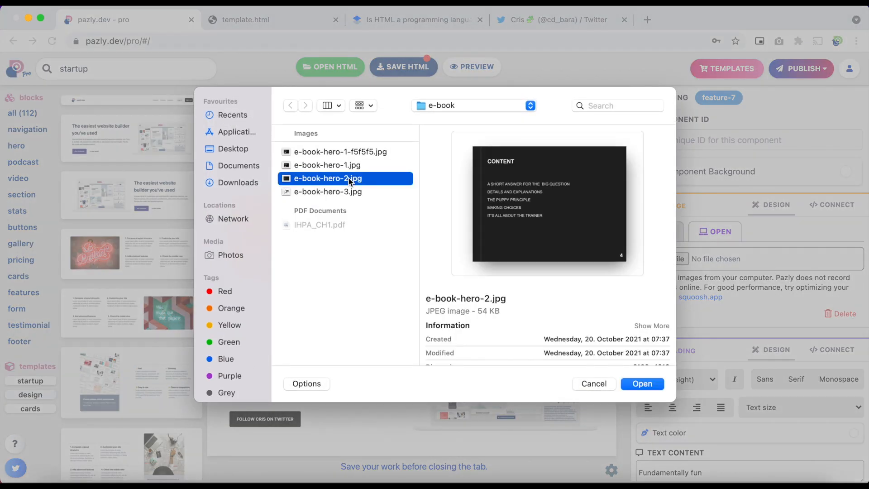
{"action": "left_click", "coordinate": [646, 383]}
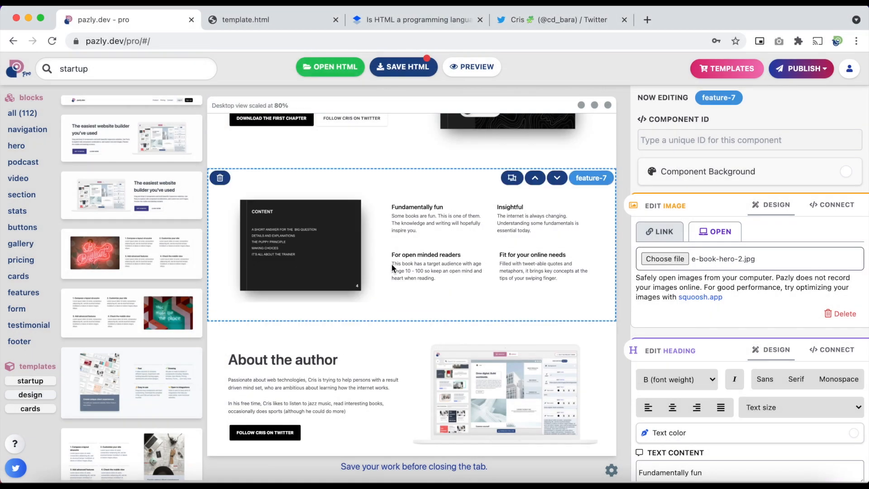
Replace the laptop image in the "About the author" block with the local file e-book-hero-3.jpg from the e-book folder.
{"action": "scroll", "coordinate": [407, 265], "scroll_direction": "down", "scroll_amount": 1}
{"action": "left_click", "coordinate": [283, 346]}
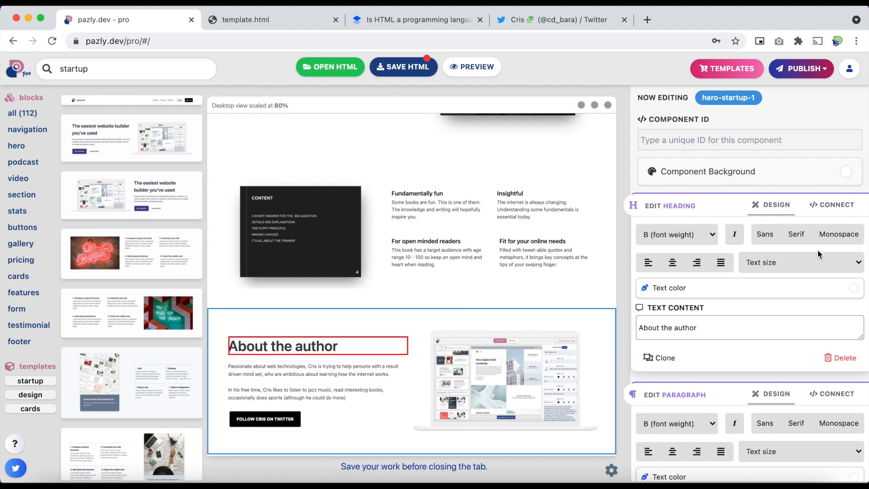
{"action": "scroll", "coordinate": [696, 412], "scroll_direction": "down", "scroll_amount": 10}
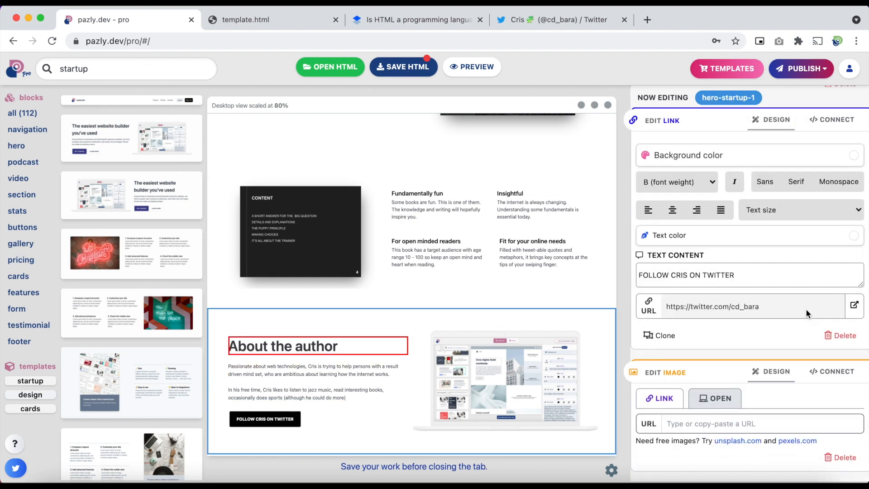
{"action": "left_click", "coordinate": [723, 402]}
{"action": "left_click", "coordinate": [665, 425]}
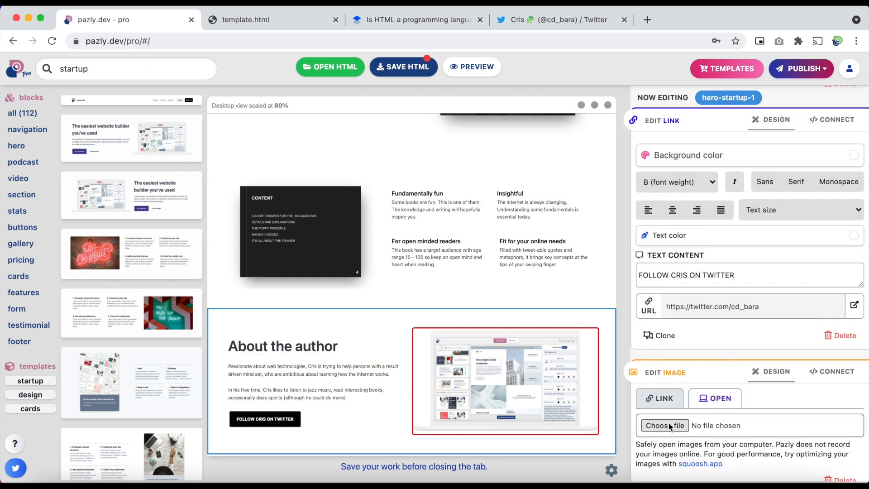
{"action": "left_click", "coordinate": [335, 192]}
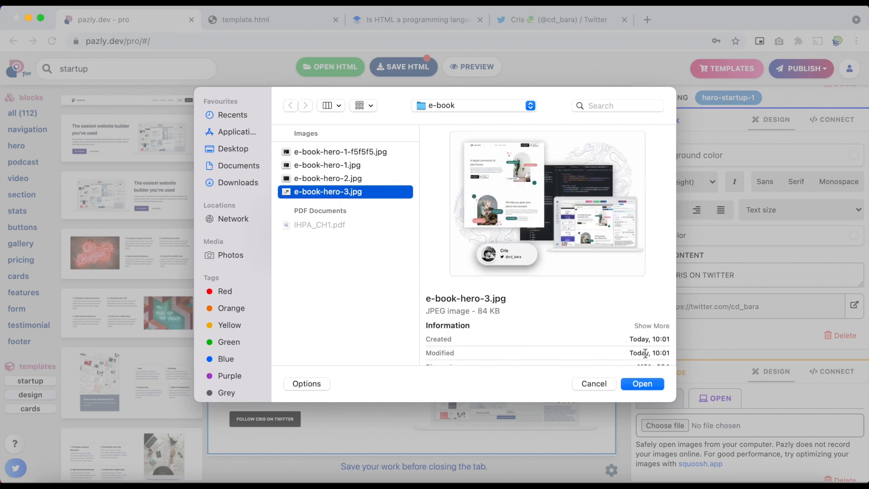
{"action": "left_click", "coordinate": [642, 384]}
Preview the whole page in desktop and mobile views, then close the preview.
{"action": "scroll", "coordinate": [428, 341], "scroll_direction": "up", "scroll_amount": 3}
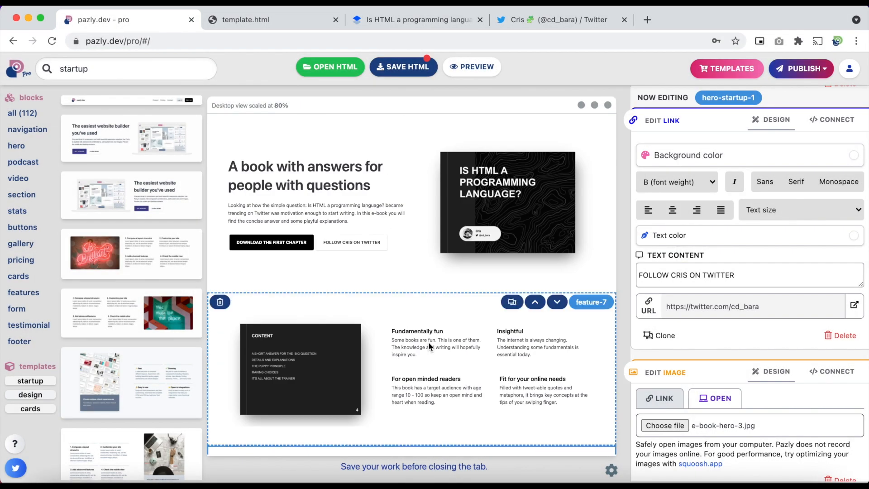
{"action": "left_click", "coordinate": [476, 67]}
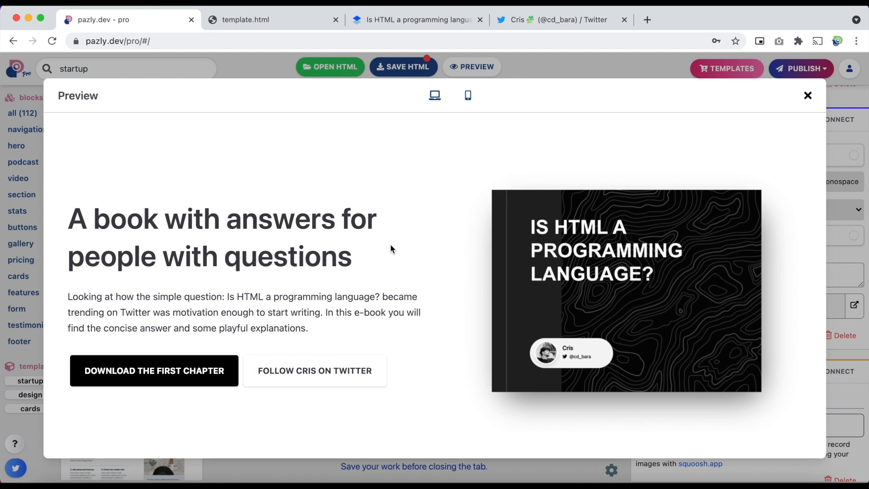
{"action": "scroll", "coordinate": [391, 247], "scroll_direction": "down", "scroll_amount": 8}
{"action": "scroll", "coordinate": [391, 247], "scroll_direction": "up", "scroll_amount": 7}
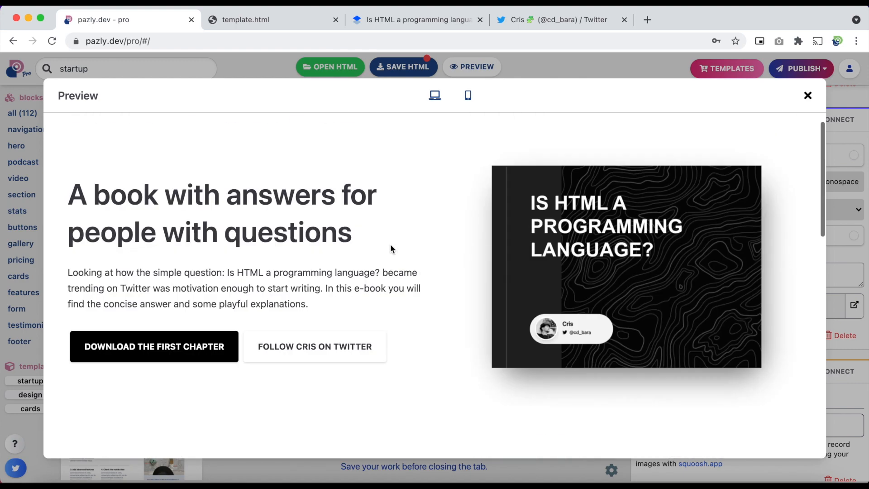
{"action": "left_click", "coordinate": [468, 95]}
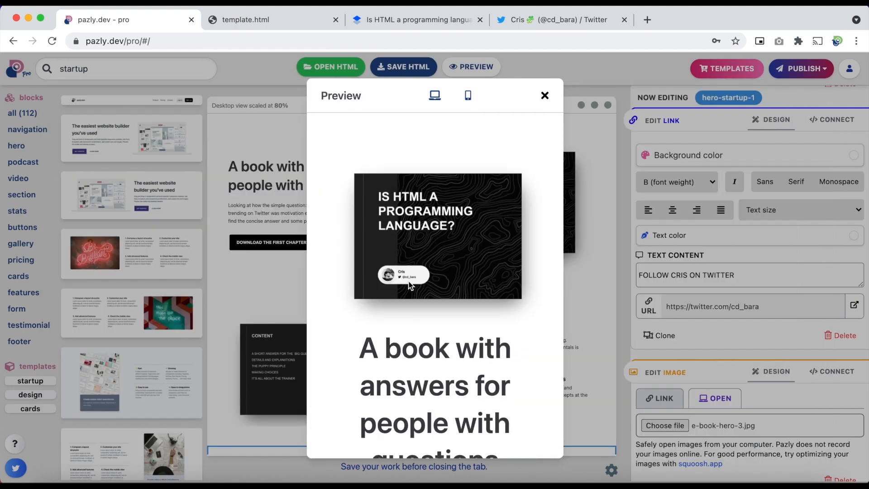
{"action": "scroll", "coordinate": [409, 282], "scroll_direction": "down", "scroll_amount": 10}
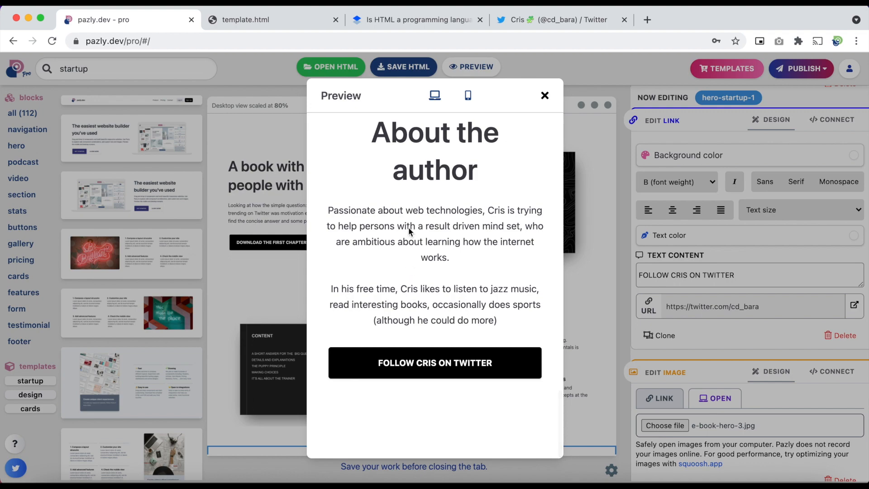
{"action": "left_click", "coordinate": [435, 95]}
{"action": "scroll", "coordinate": [398, 189], "scroll_direction": "up", "scroll_amount": 10}
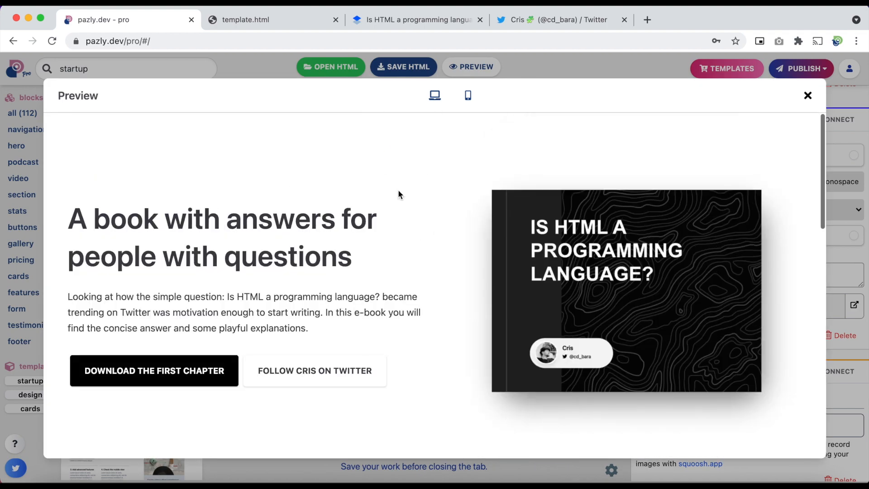
{"action": "scroll", "coordinate": [398, 190], "scroll_direction": "down", "scroll_amount": 5}
{"action": "scroll", "coordinate": [398, 189], "scroll_direction": "up", "scroll_amount": 5}
{"action": "left_click", "coordinate": [808, 95]}
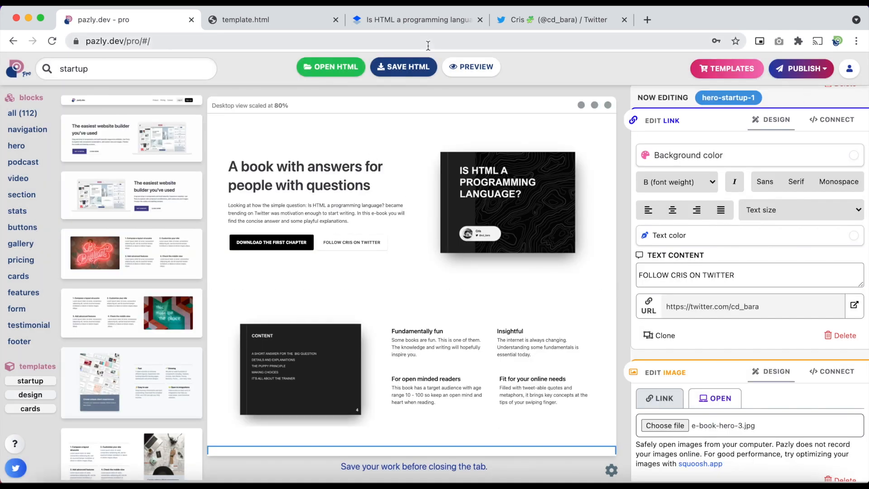
Save the page as index.html and switch to Finder's Downloads folder.
{"action": "left_click", "coordinate": [406, 69]}
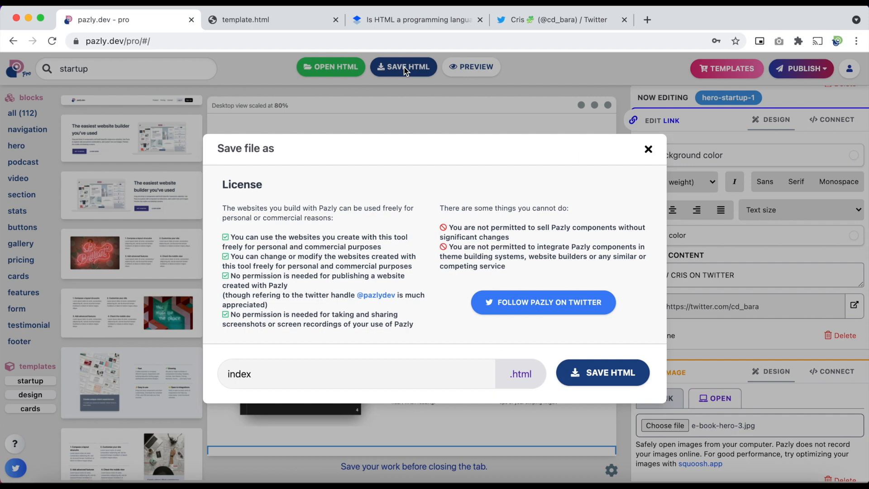
{"action": "left_click", "coordinate": [602, 375]}
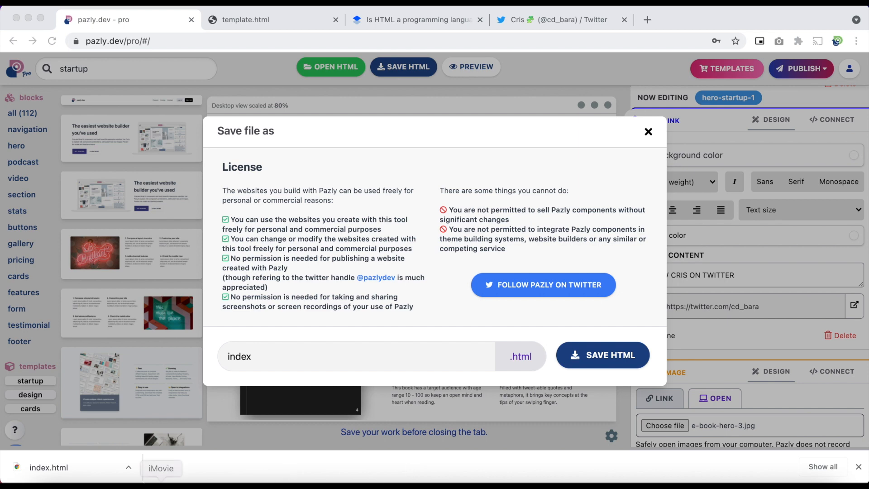
{"action": "left_click", "coordinate": [53, 487]}
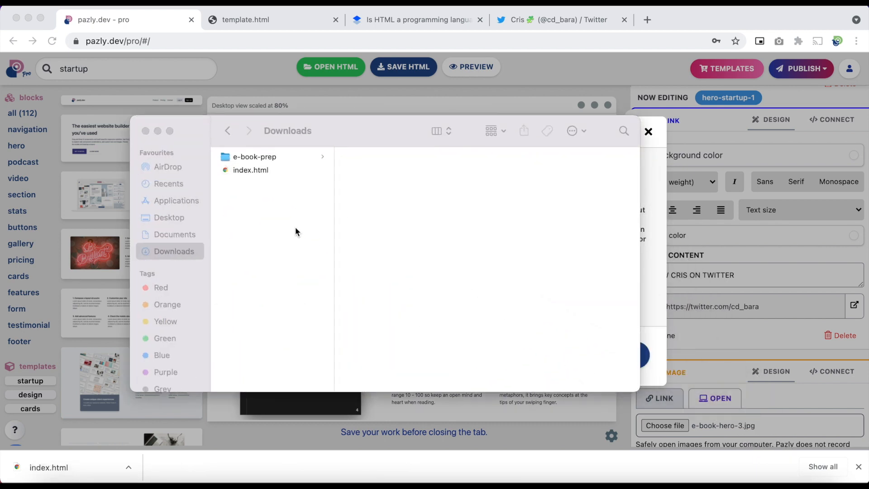
Create a folder named myebook in Downloads and move index.html into it.
{"action": "left_click", "coordinate": [246, 170]}
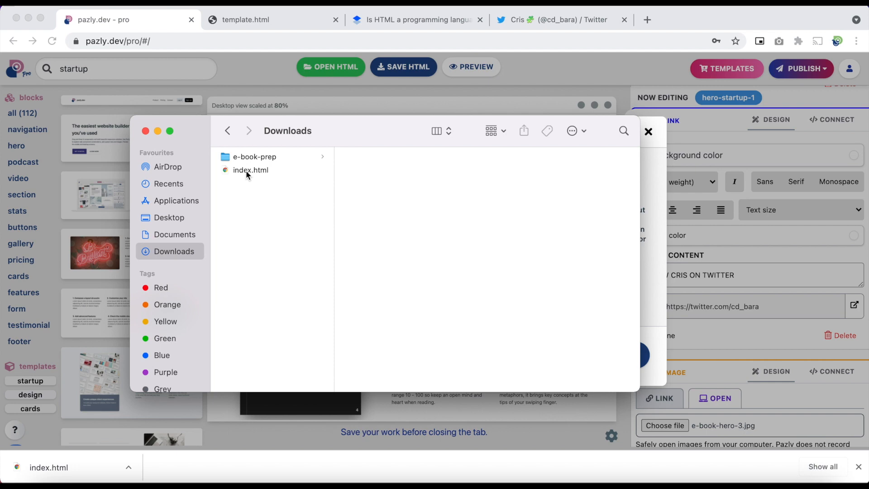
{"action": "left_click", "coordinate": [246, 170]}
{"action": "left_click", "coordinate": [245, 208]}
{"action": "right_click", "coordinate": [245, 208]}
{"action": "left_click", "coordinate": [266, 217]}
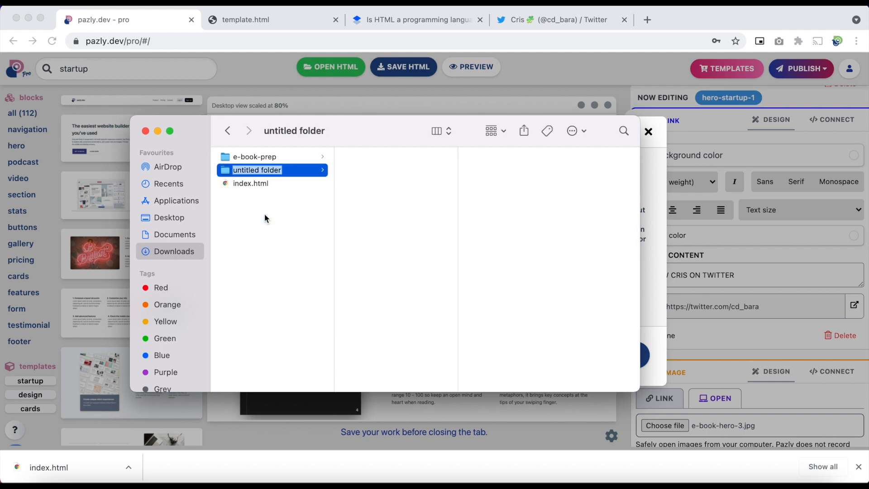
{"action": "type", "text": "myebook"}
{"action": "key", "text": "Return"}
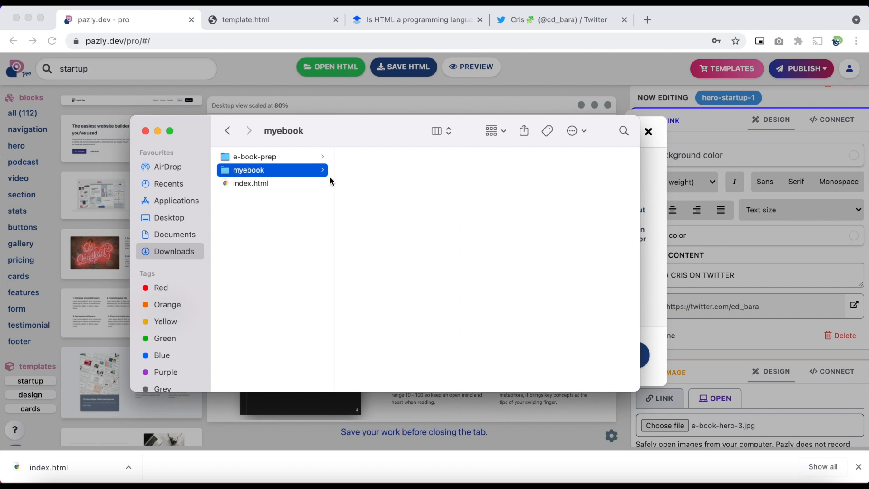
{"action": "mouse_move", "coordinate": [240, 183]}
{"action": "left_mouse_down"}
{"action": "mouse_move", "coordinate": [303, 181]}
{"action": "mouse_move", "coordinate": [308, 173]}
{"action": "mouse_move", "coordinate": [249, 175]}
{"action": "left_mouse_up"}
Copy IHPA_CH1.pdf from the e-book-prep folder into the myebook folder.
{"action": "left_click", "coordinate": [274, 156]}
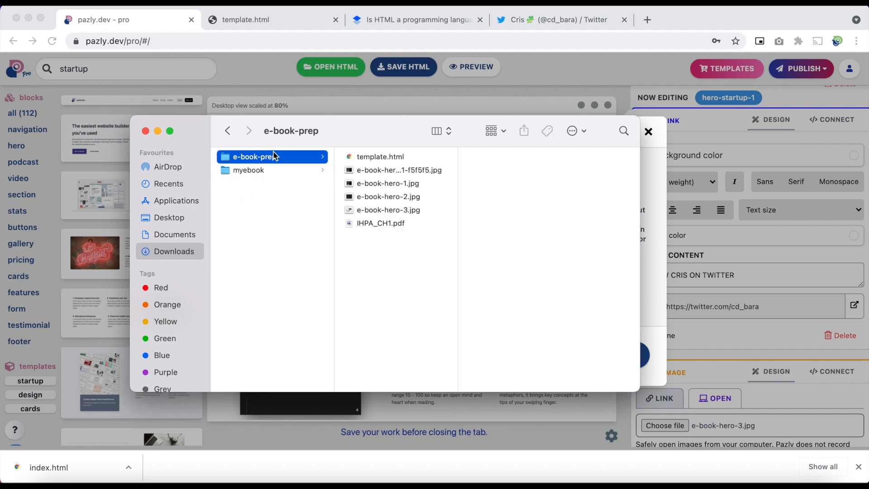
{"action": "left_click", "coordinate": [360, 223]}
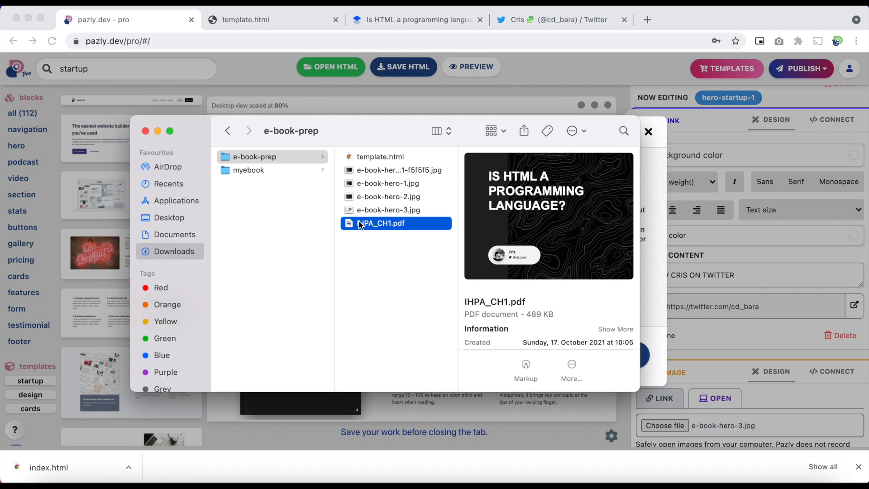
{"action": "left_click", "coordinate": [271, 170]}
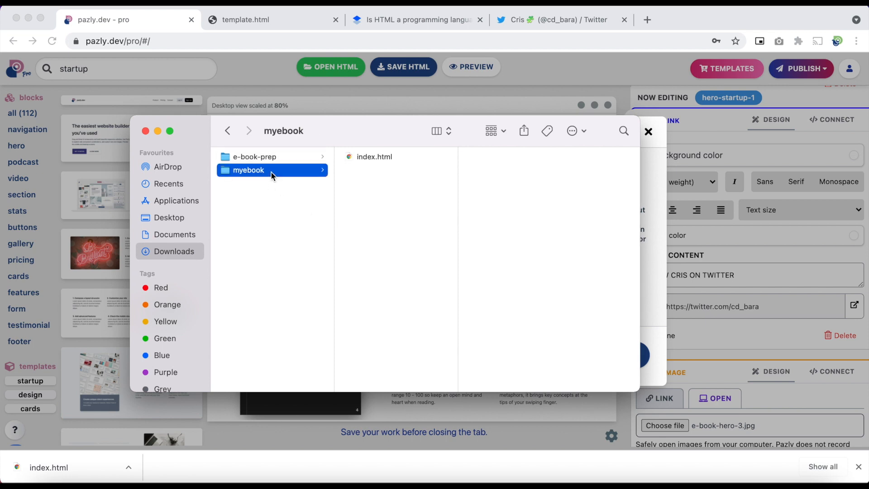
{"action": "key", "text": "super+v"}
Open index.html from the myebook folder in the browser and test the "DOWNLOAD THE FIRST CHAPTER" button, looking through the PDF.
{"action": "double_click", "coordinate": [374, 157]}
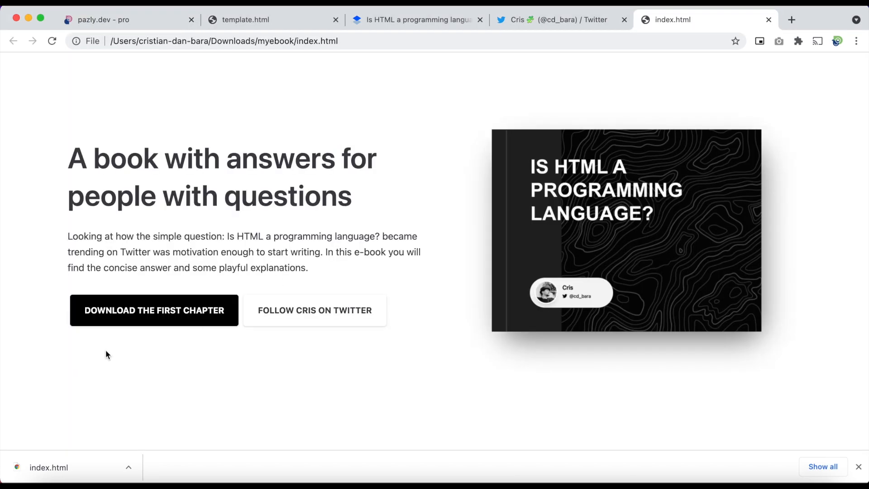
{"action": "left_click", "coordinate": [129, 315]}
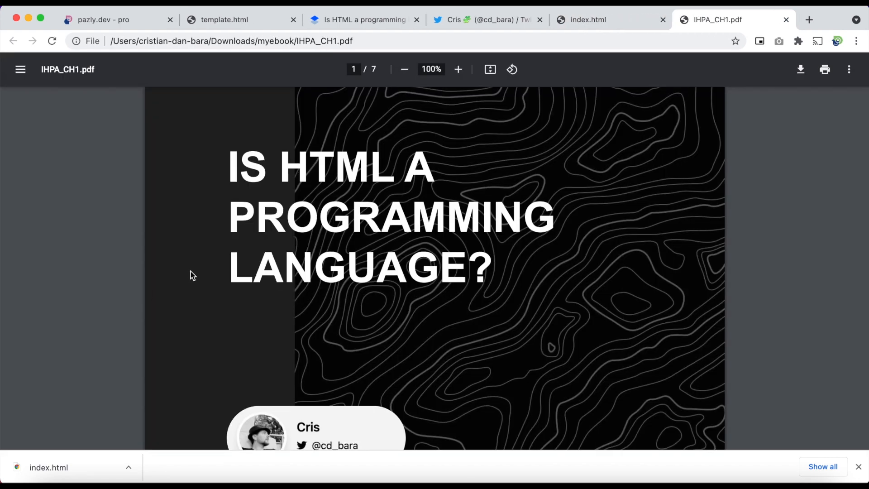
{"action": "scroll", "coordinate": [191, 271], "scroll_direction": "down", "scroll_amount": 5}
{"action": "scroll", "coordinate": [191, 271], "scroll_direction": "up", "scroll_amount": 5}
{"action": "left_click", "coordinate": [575, 23]}
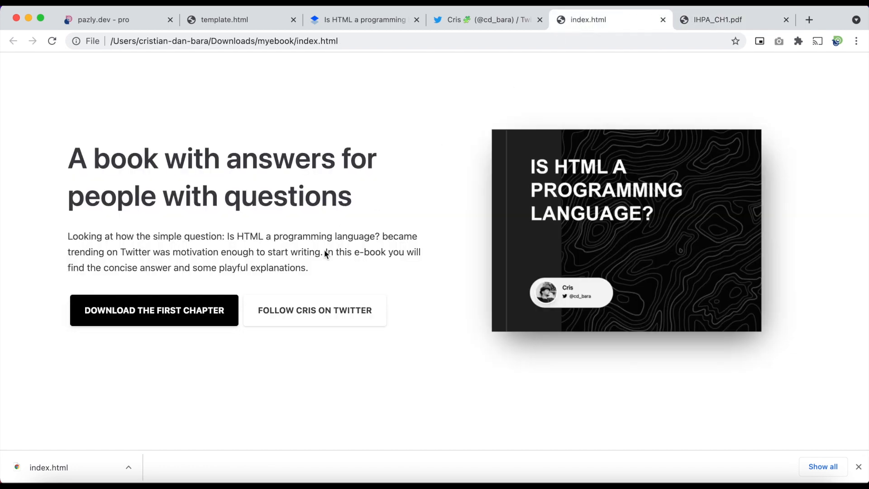
Test the Twitter follow button in the hero section and close the tabs opened for testing.
{"action": "left_click", "coordinate": [359, 313]}
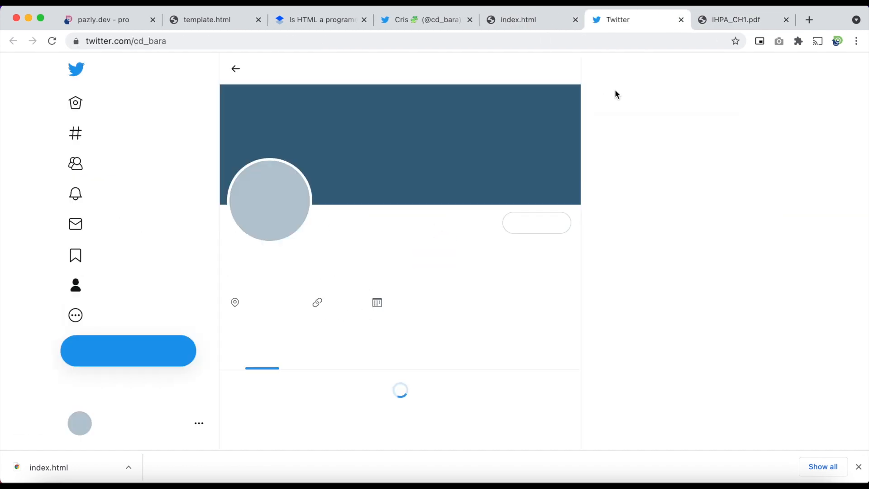
{"action": "left_click", "coordinate": [682, 21]}
{"action": "left_click", "coordinate": [682, 20]}
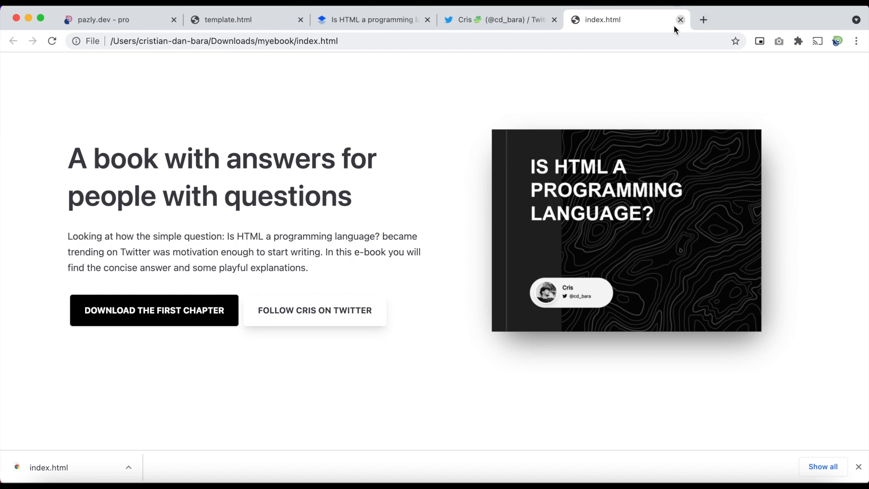
{"action": "left_click", "coordinate": [681, 20]}
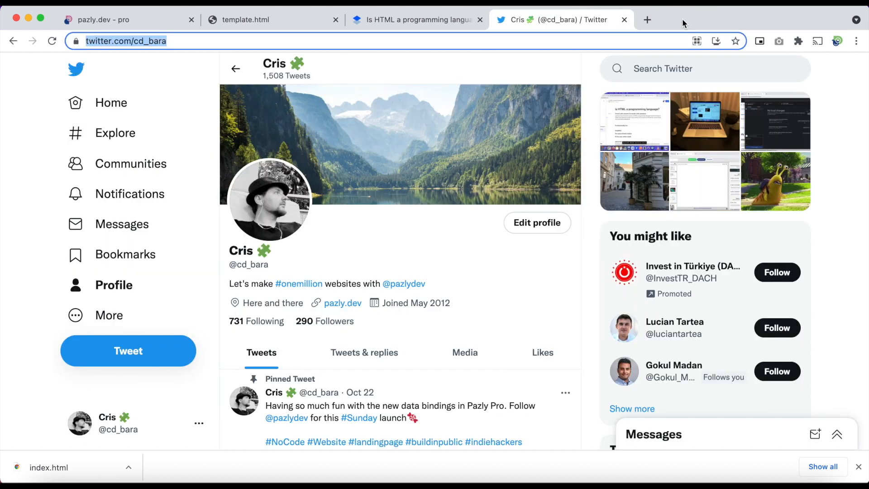
Switch to the Pinata pin manager at app.pinata.cloud/pinmanager in a new browser tab.
{"action": "left_click", "coordinate": [648, 20]}
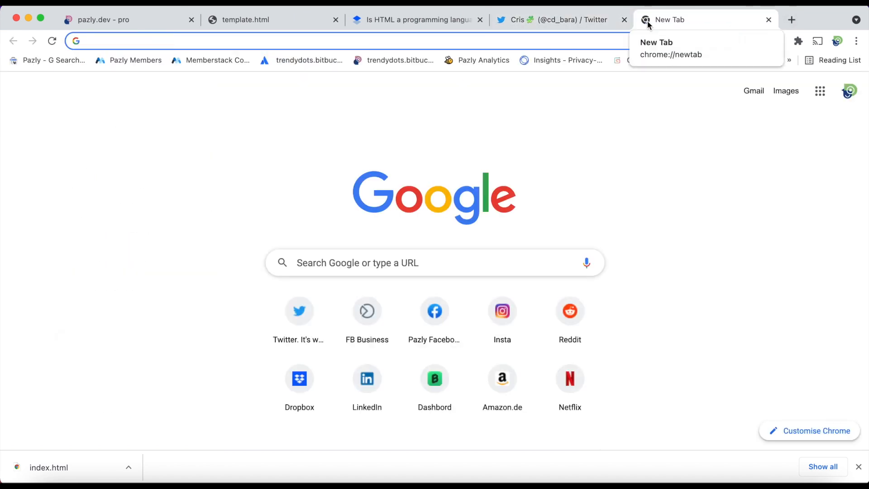
{"action": "type", "text": "pina"}
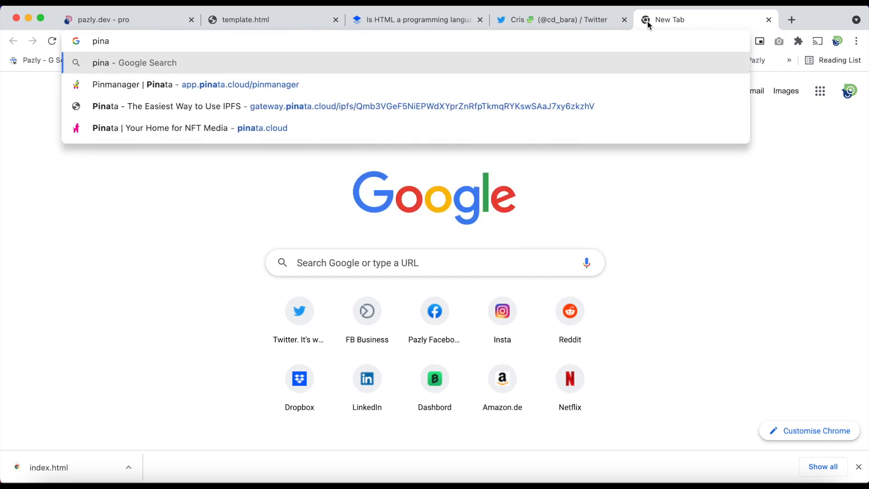
{"action": "left_click", "coordinate": [214, 83]}
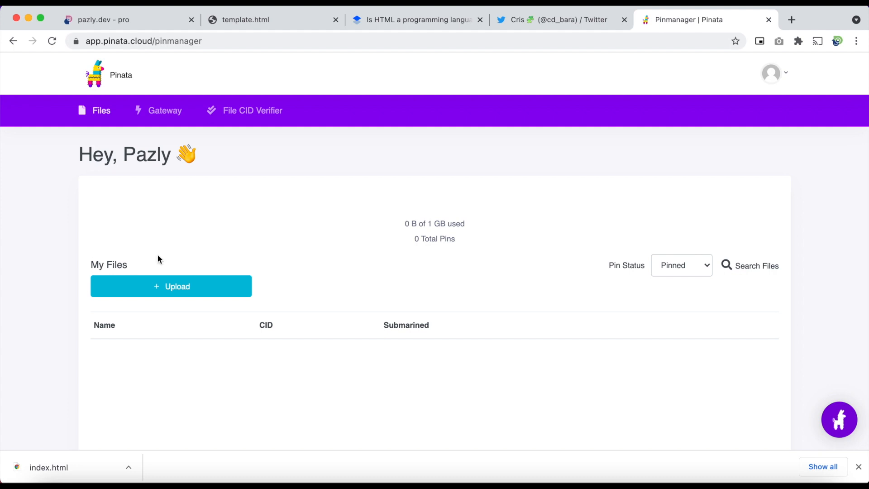
Choose the myebook folder in Downloads for a folder upload and allow its files to be uploaded to the site.
{"action": "left_click", "coordinate": [160, 290]}
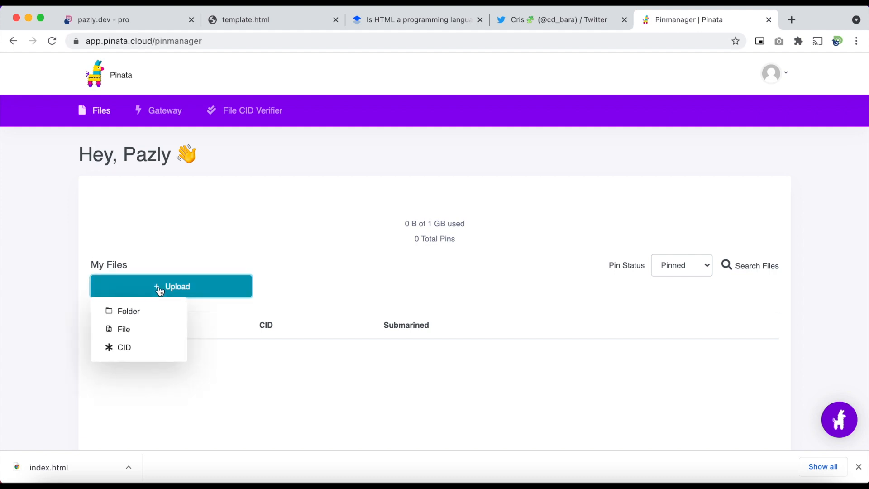
{"action": "left_click", "coordinate": [136, 313]}
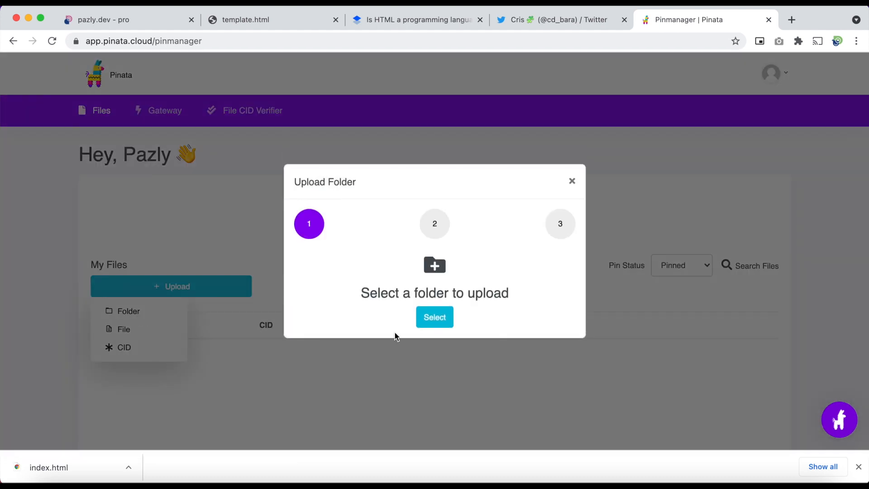
{"action": "left_click", "coordinate": [433, 320]}
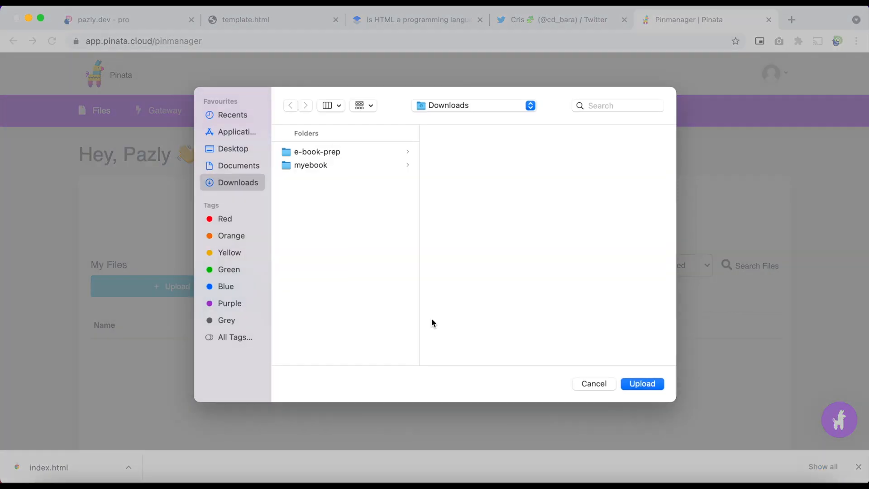
{"action": "left_click", "coordinate": [327, 168]}
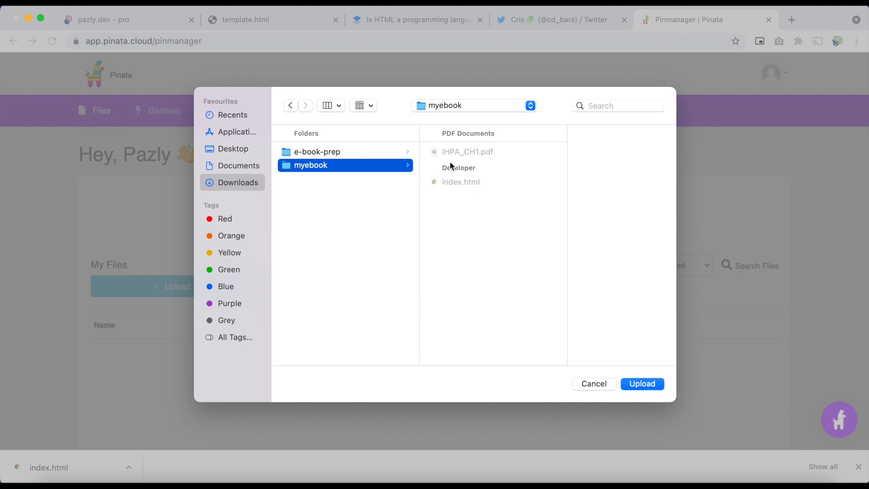
{"action": "left_click", "coordinate": [643, 384]}
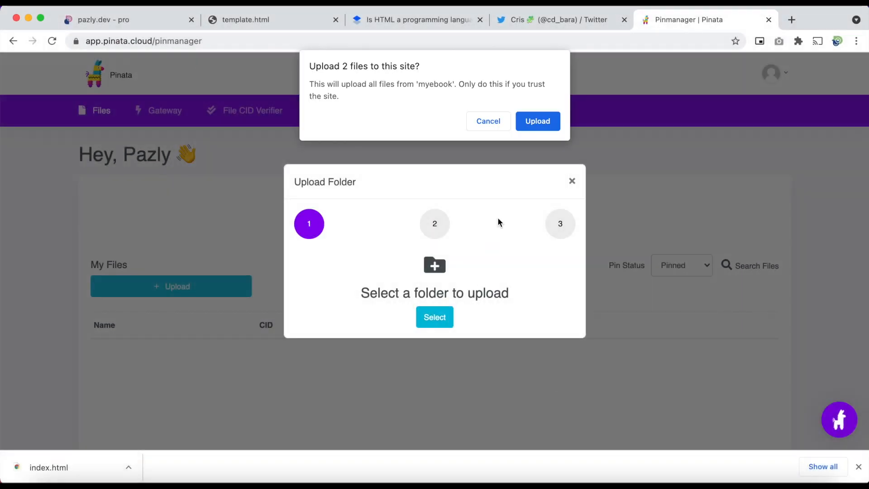
{"action": "left_click", "coordinate": [538, 121]}
Name the folder upload "myebook" and upload it to the pinned files.
{"action": "left_click", "coordinate": [364, 309]}
{"action": "type", "text": "myebook"}
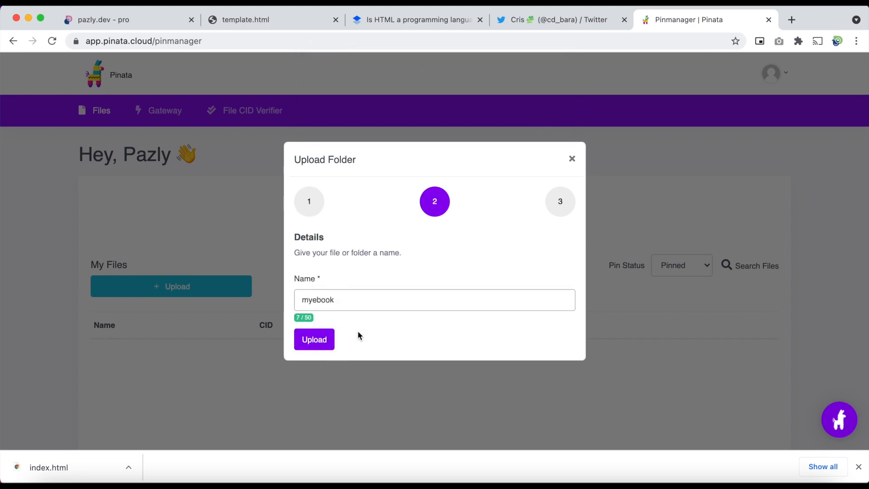
{"action": "left_click", "coordinate": [314, 340]}
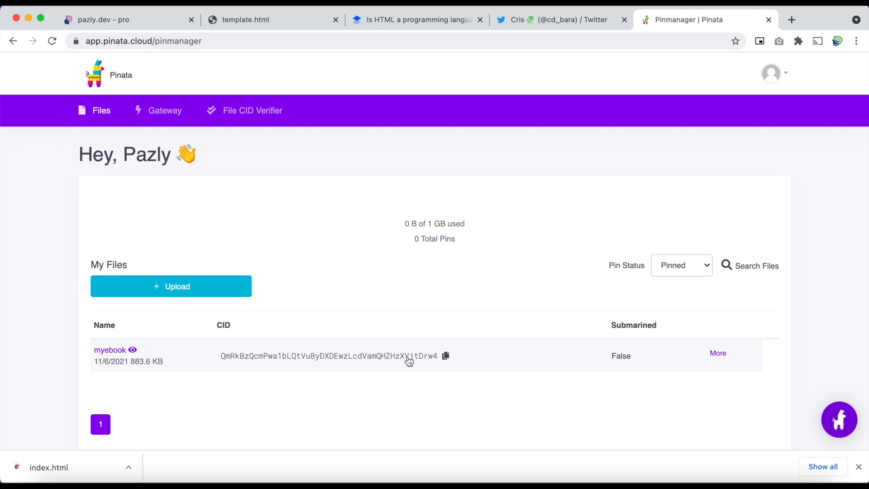
Open the pinned myebook folder through the Pinata gateway and look through the published landing page.
{"action": "left_click", "coordinate": [114, 351]}
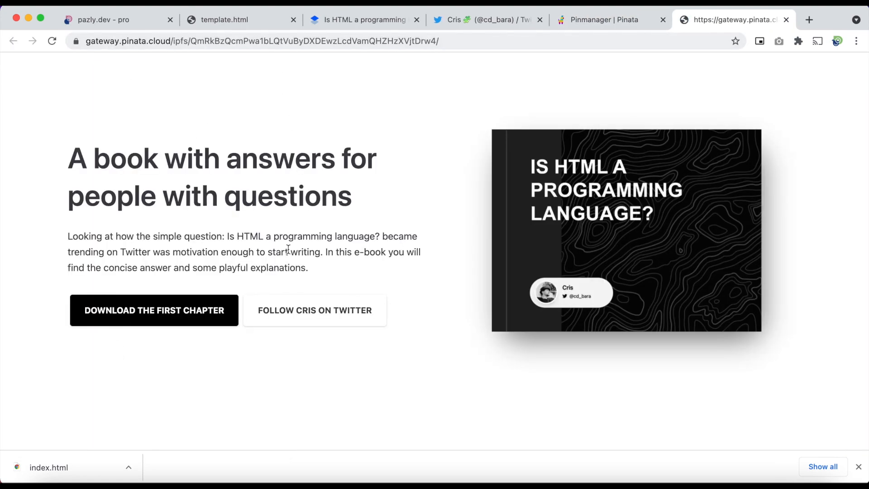
{"action": "scroll", "coordinate": [289, 252], "scroll_direction": "down", "scroll_amount": 10}
{"action": "scroll", "coordinate": [289, 252], "scroll_direction": "up", "scroll_amount": 10}
{"action": "scroll", "coordinate": [289, 251], "scroll_direction": "down", "scroll_amount": 1}
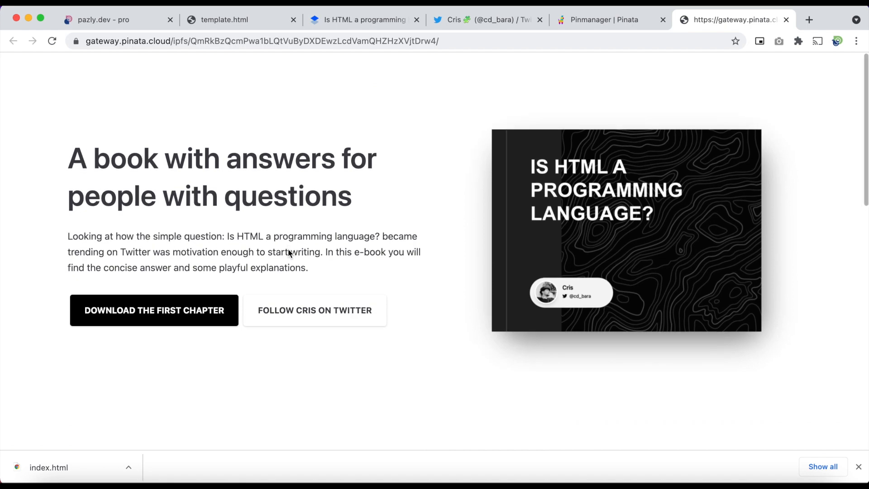
Test the "DOWNLOAD THE FIRST CHAPTER" button on the published page, reload IHPA_CH1.pdf, look through it and close its tab.
{"action": "left_click", "coordinate": [147, 320]}
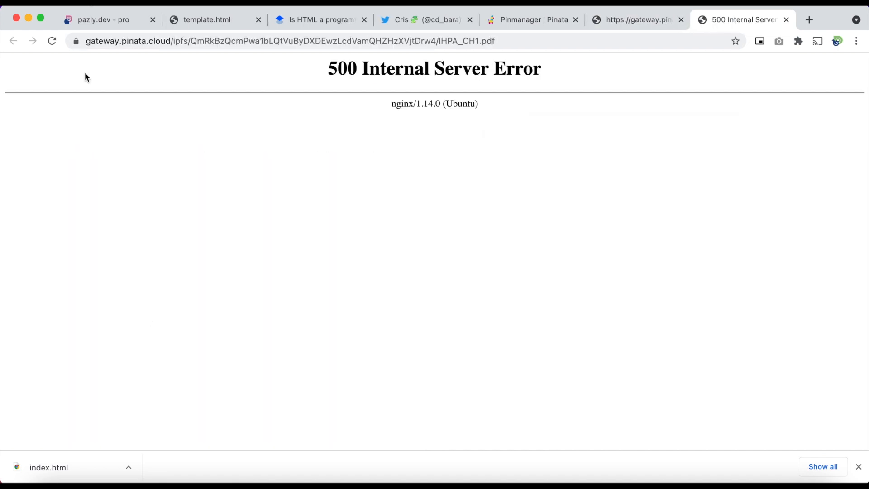
{"action": "left_click", "coordinate": [52, 41]}
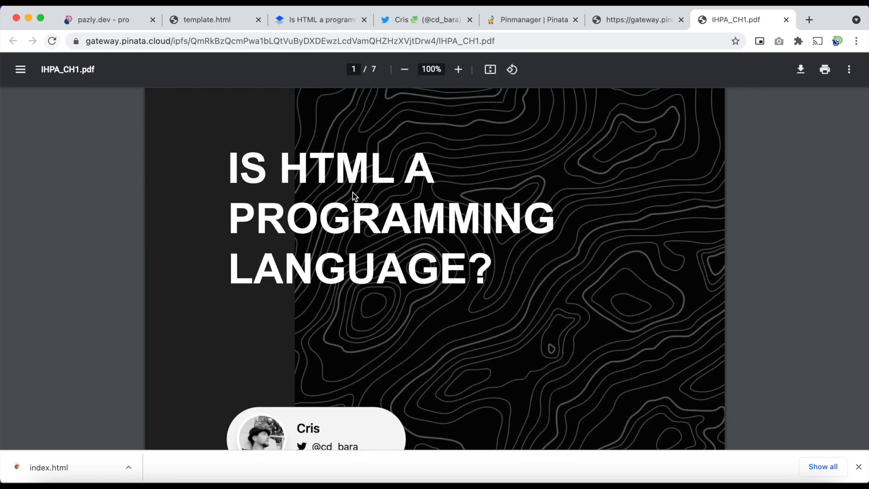
{"action": "scroll", "coordinate": [390, 218], "scroll_direction": "down", "scroll_amount": 10}
{"action": "scroll", "coordinate": [389, 218], "scroll_direction": "up", "scroll_amount": 10}
{"action": "left_click", "coordinate": [786, 20]}
Copy the published page's gateway.pinata.cloud address and open it in a new incognito window.
{"action": "left_click", "coordinate": [599, 20]}
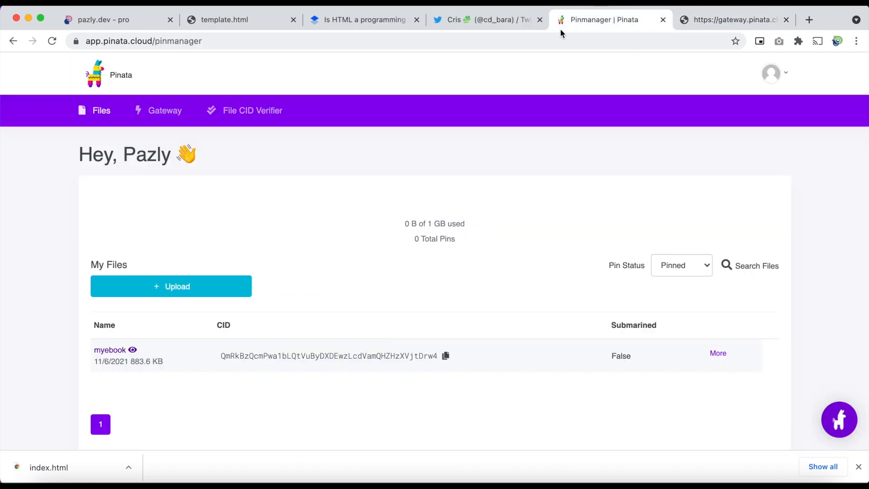
{"action": "left_click", "coordinate": [689, 20]}
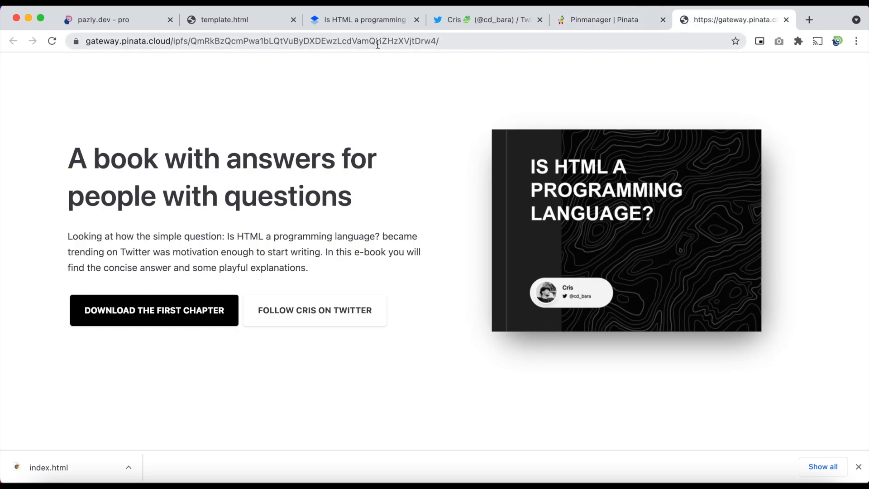
{"action": "left_click", "coordinate": [448, 41]}
{"action": "key", "text": "super+c"}
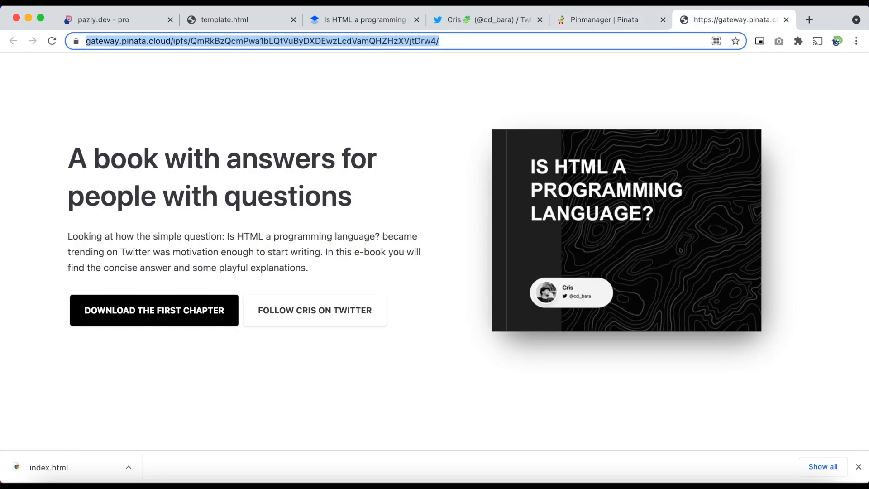
{"action": "left_click", "coordinate": [84, 4]}
{"action": "left_click", "coordinate": [123, 42]}
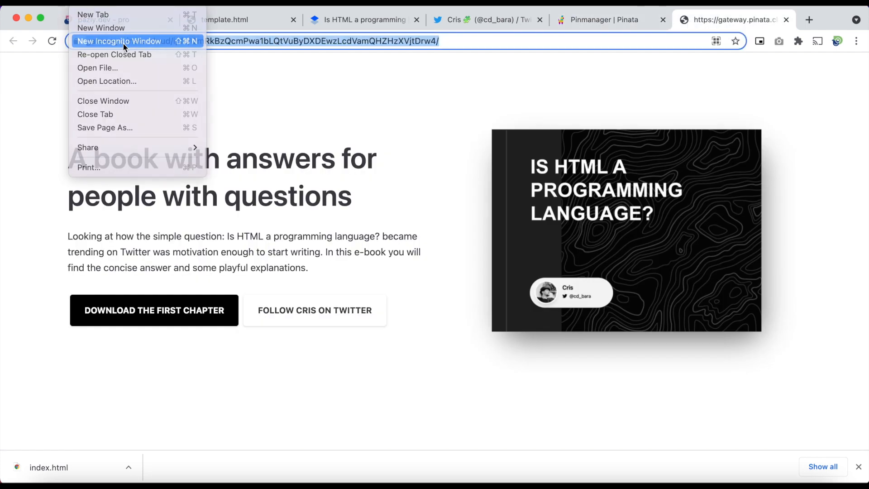
{"action": "key", "text": "super+v"}
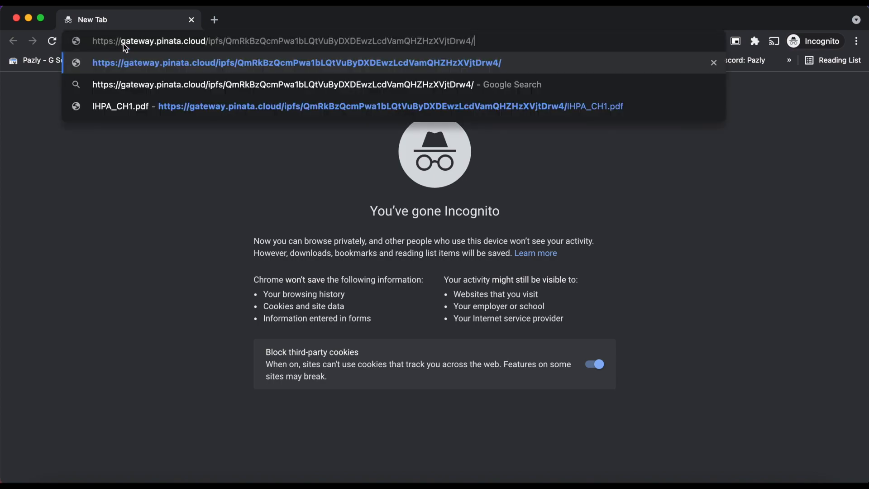
{"action": "key", "text": "Return"}
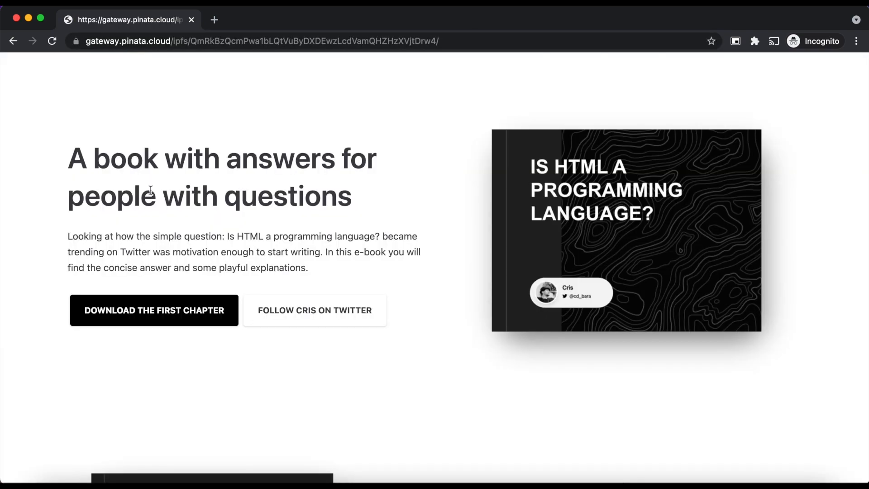
Look through the landing page in the incognito window, test the "DOWNLOAD THE FIRST CHAPTER" button and return to the page.
{"action": "scroll", "coordinate": [150, 190], "scroll_direction": "down", "scroll_amount": 10}
{"action": "scroll", "coordinate": [151, 194], "scroll_direction": "up", "scroll_amount": 10}
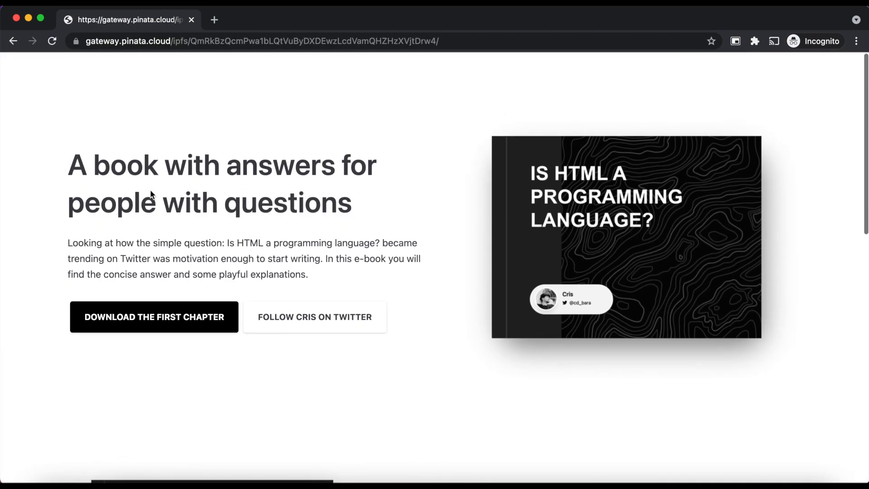
{"action": "left_click", "coordinate": [163, 316]}
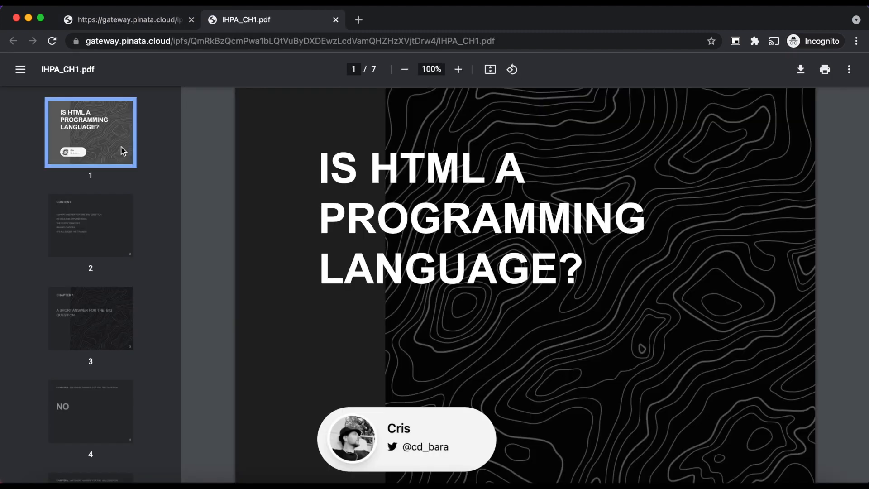
{"action": "left_click", "coordinate": [131, 21]}
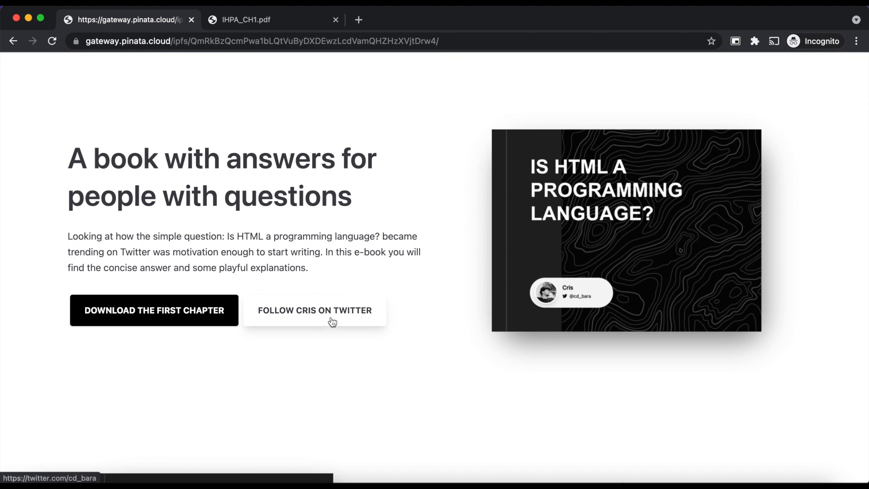